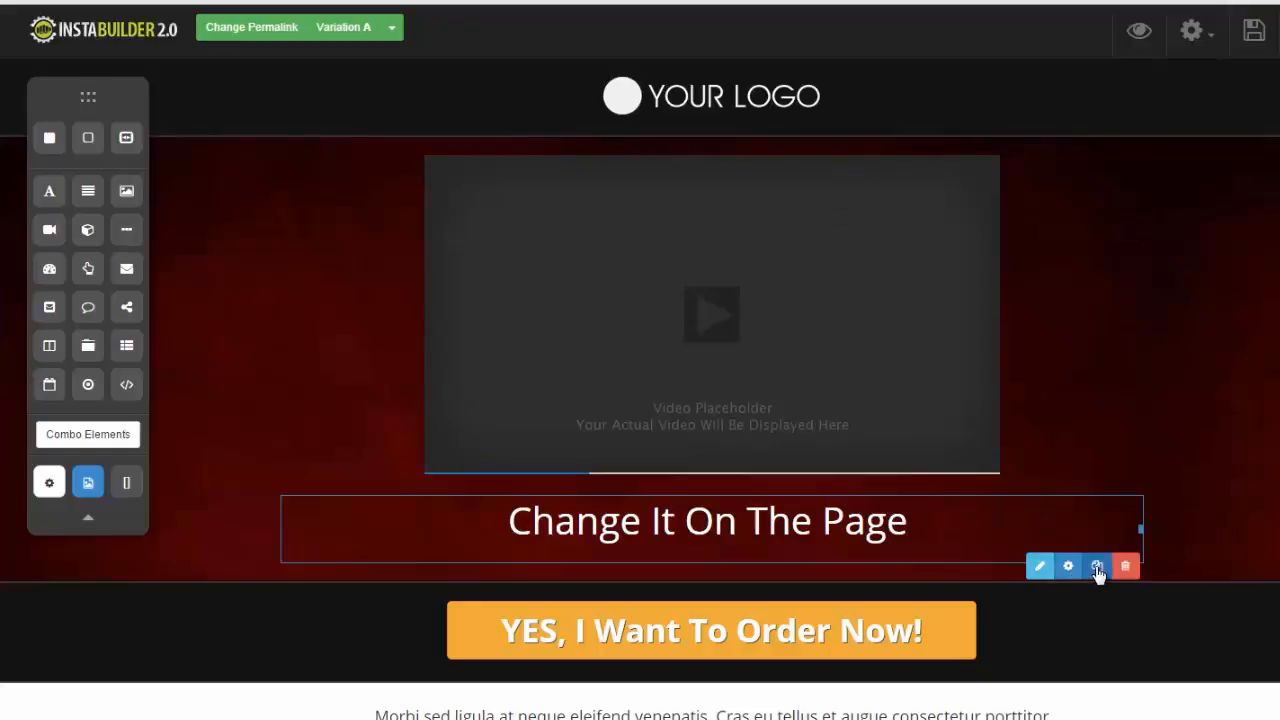
- Duplicate the "Change It On The Page" headline and move one copy above the video placeholder
click(1097, 566)
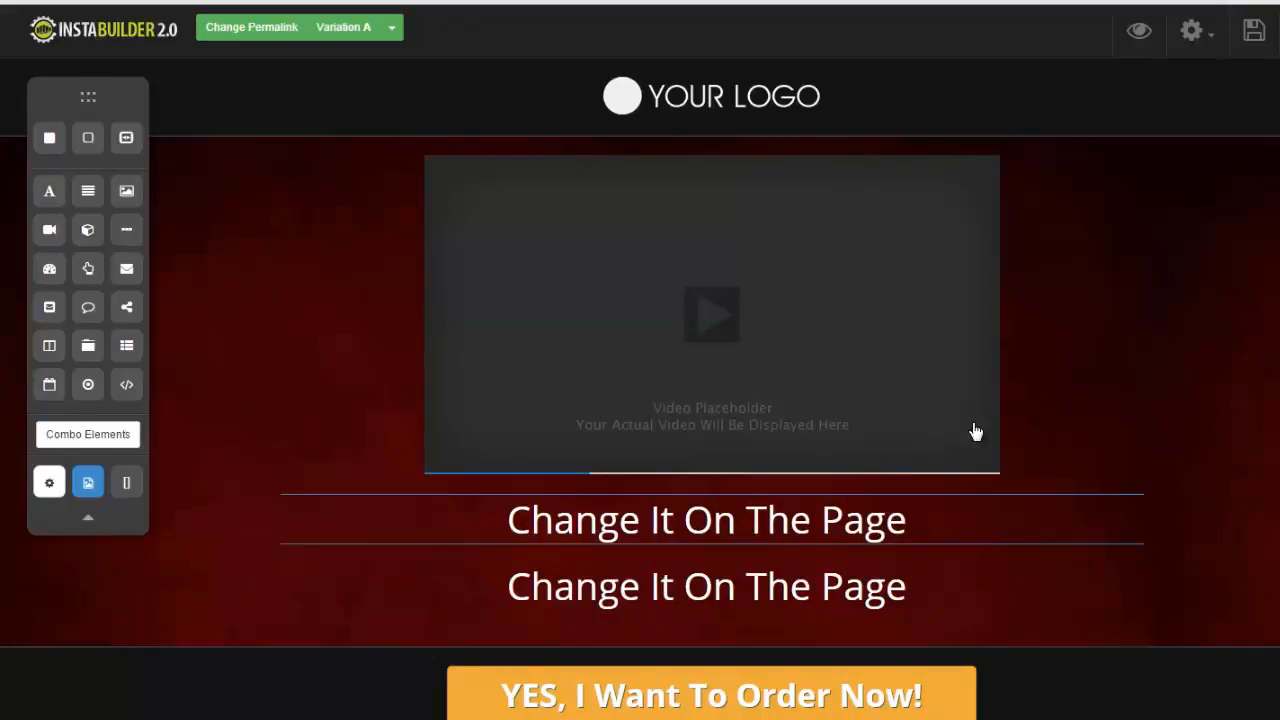
drag(976, 519, 986, 197)
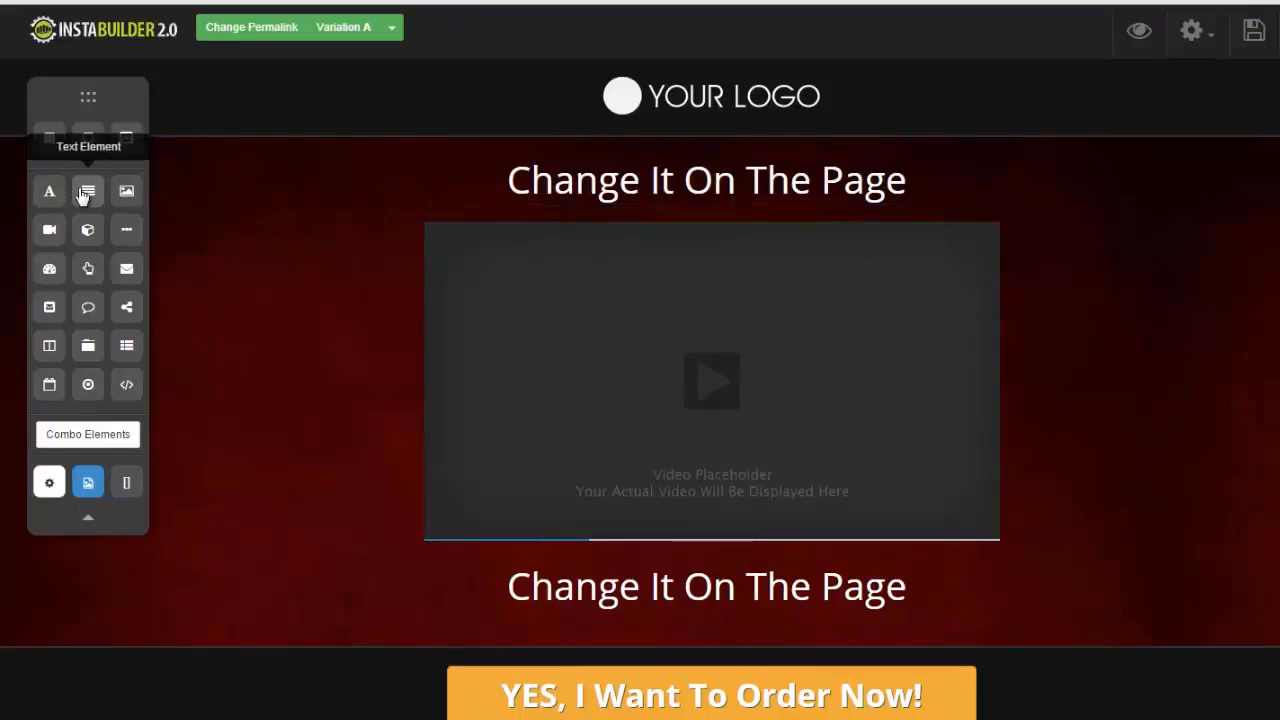
- Insert a text element between the top headline and the video placeholder, and set its font color to white
drag(213, 206, 486, 252)
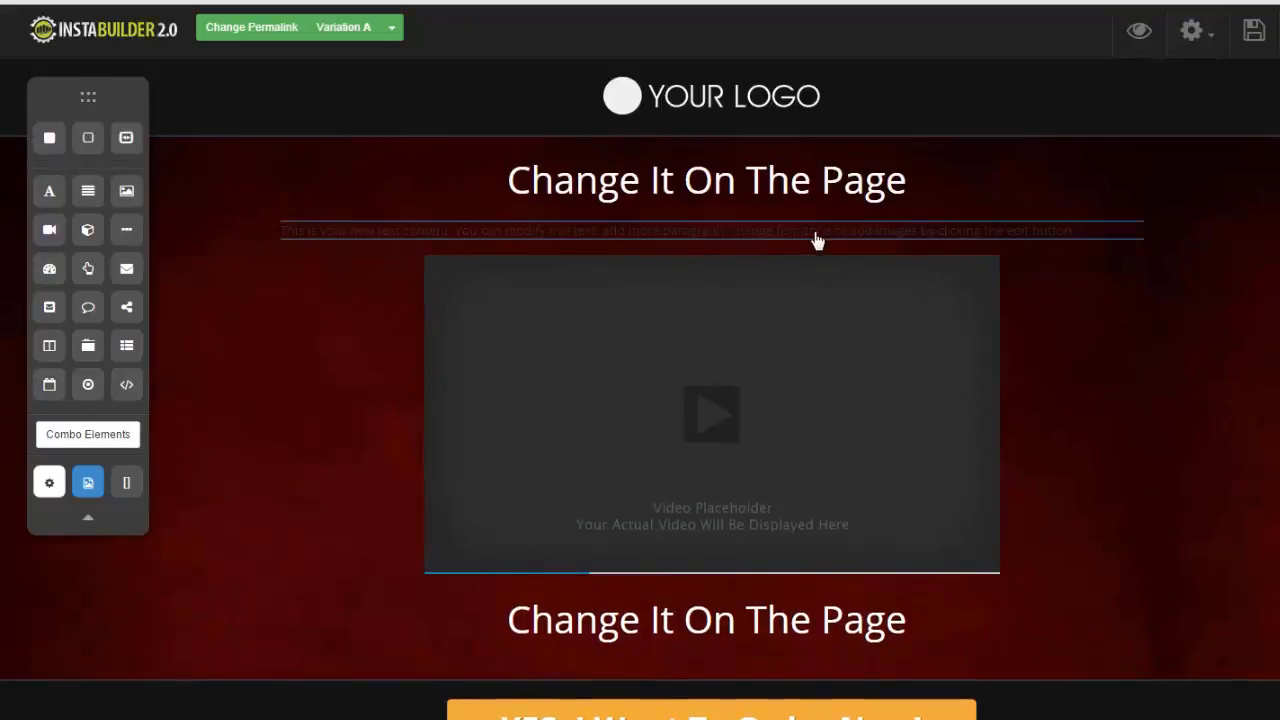
click(1047, 232)
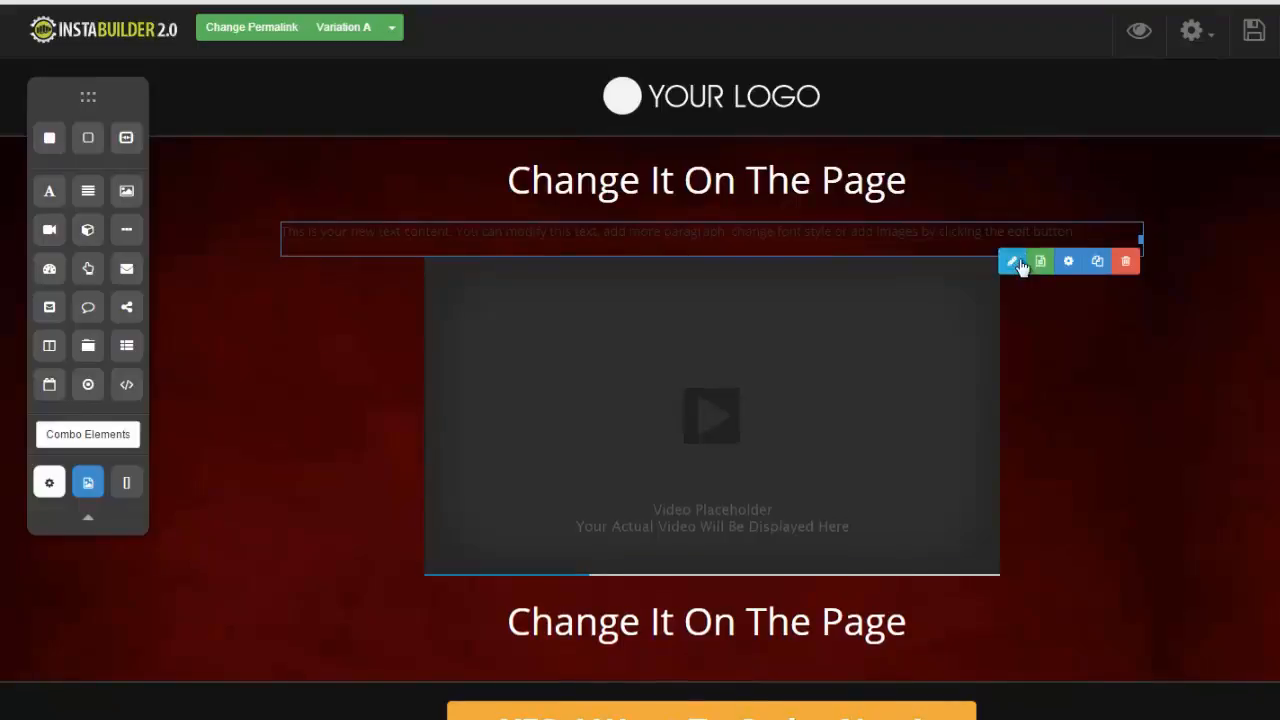
click(1016, 266)
drag(1087, 228, 279, 231)
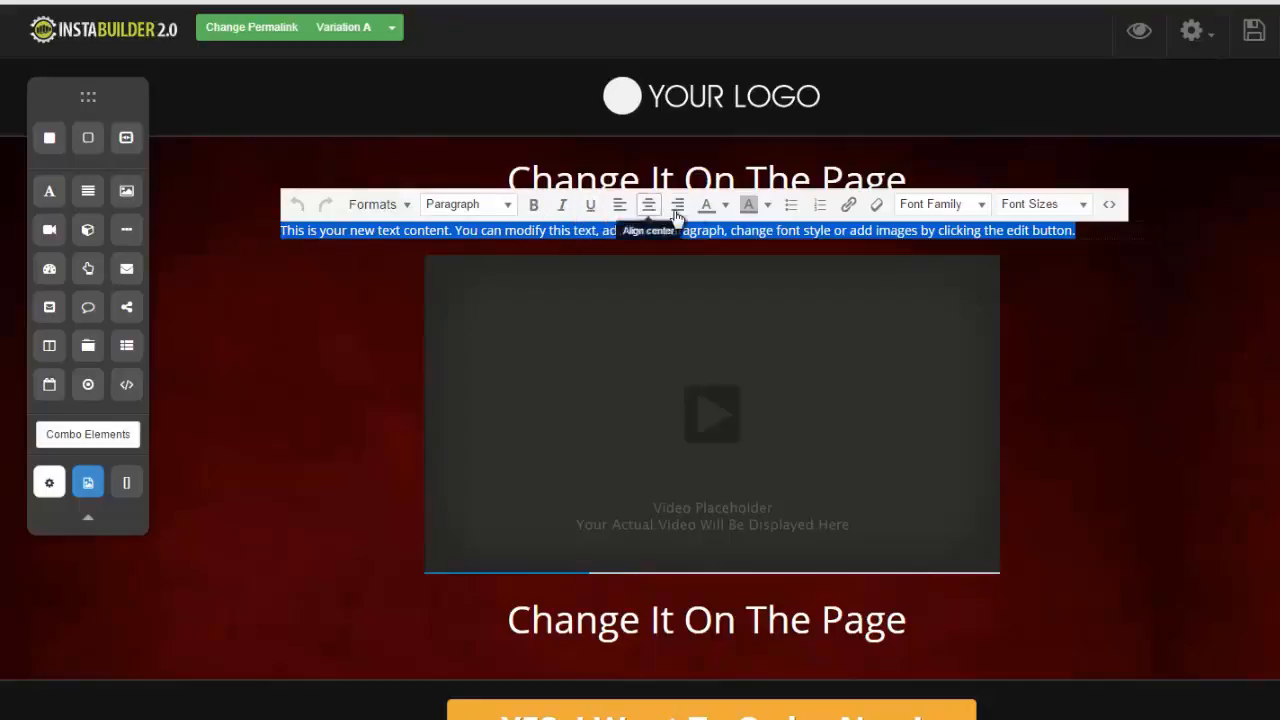
click(724, 204)
click(827, 292)
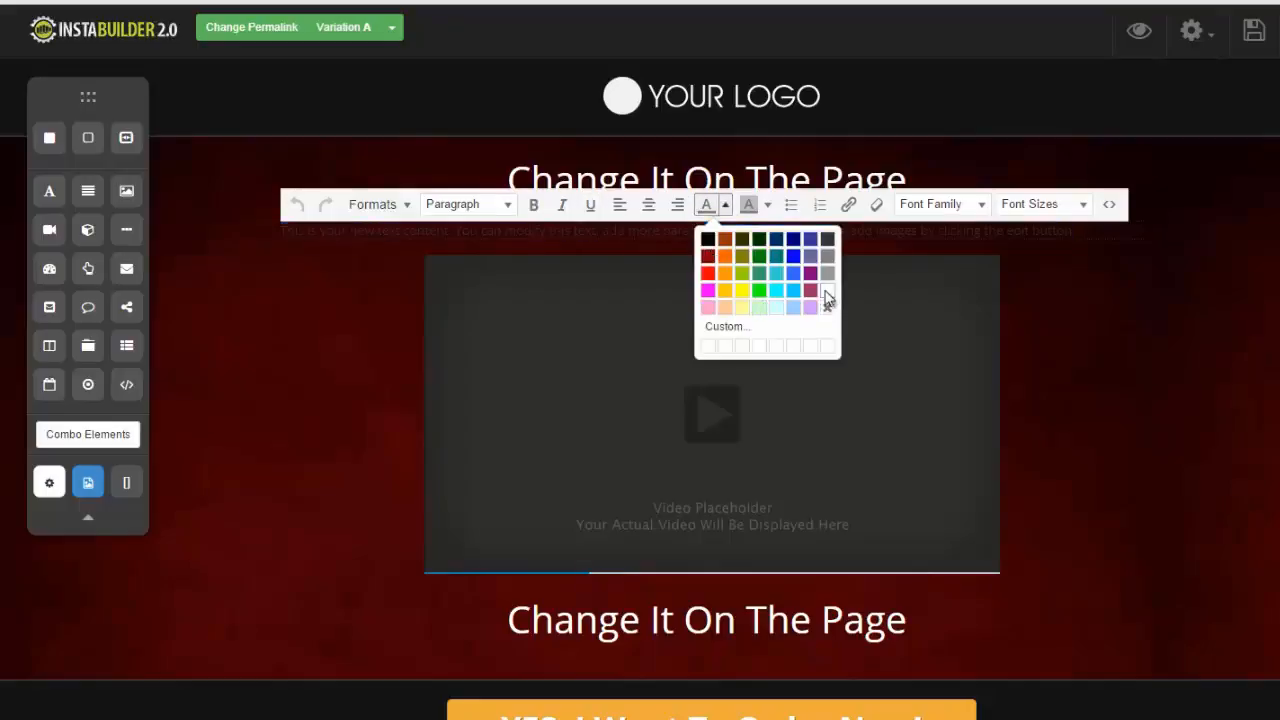
click(1020, 295)
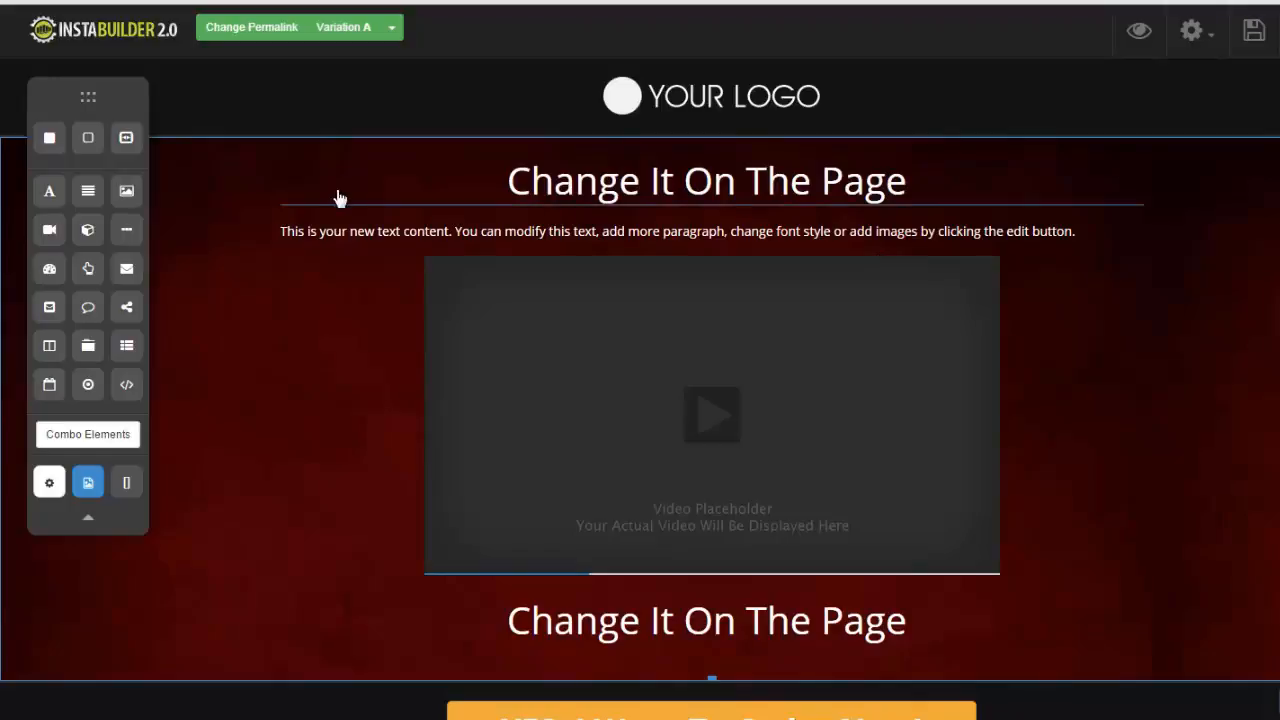
- Insert an image element between the paragraph text and the video placeholder, and open its settings
drag(126, 193, 711, 262)
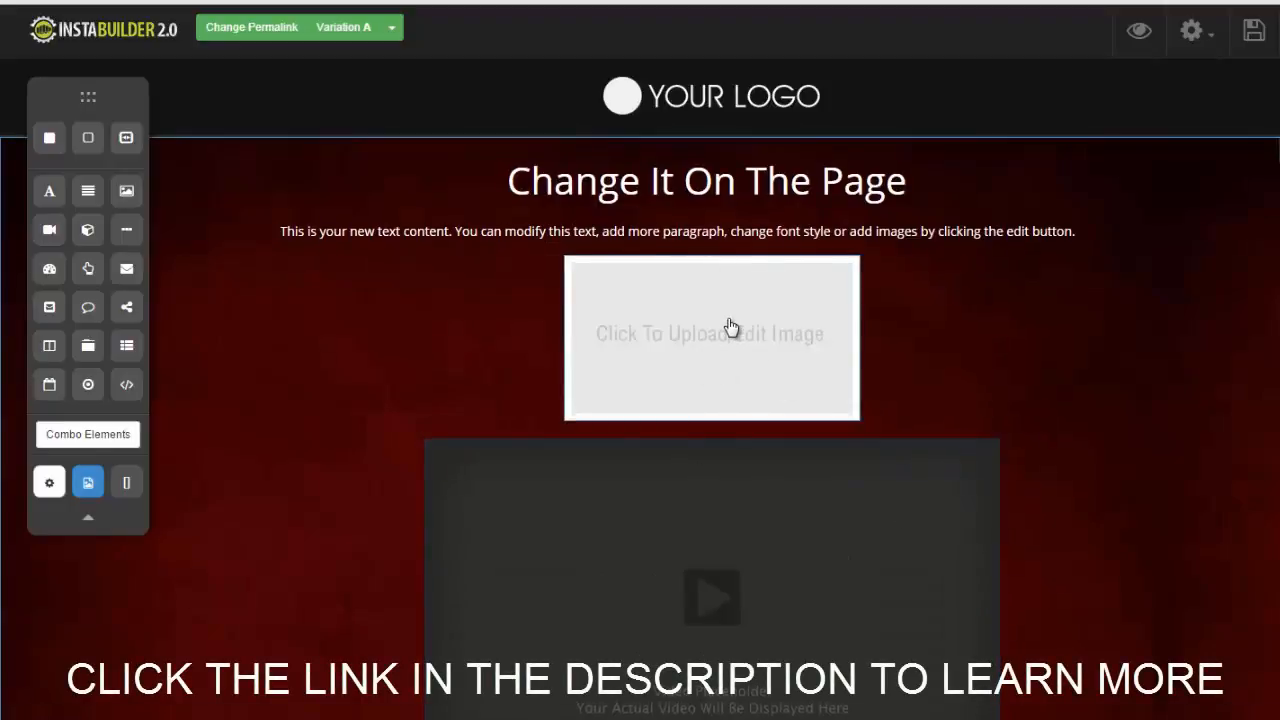
mouse_move(729, 326)
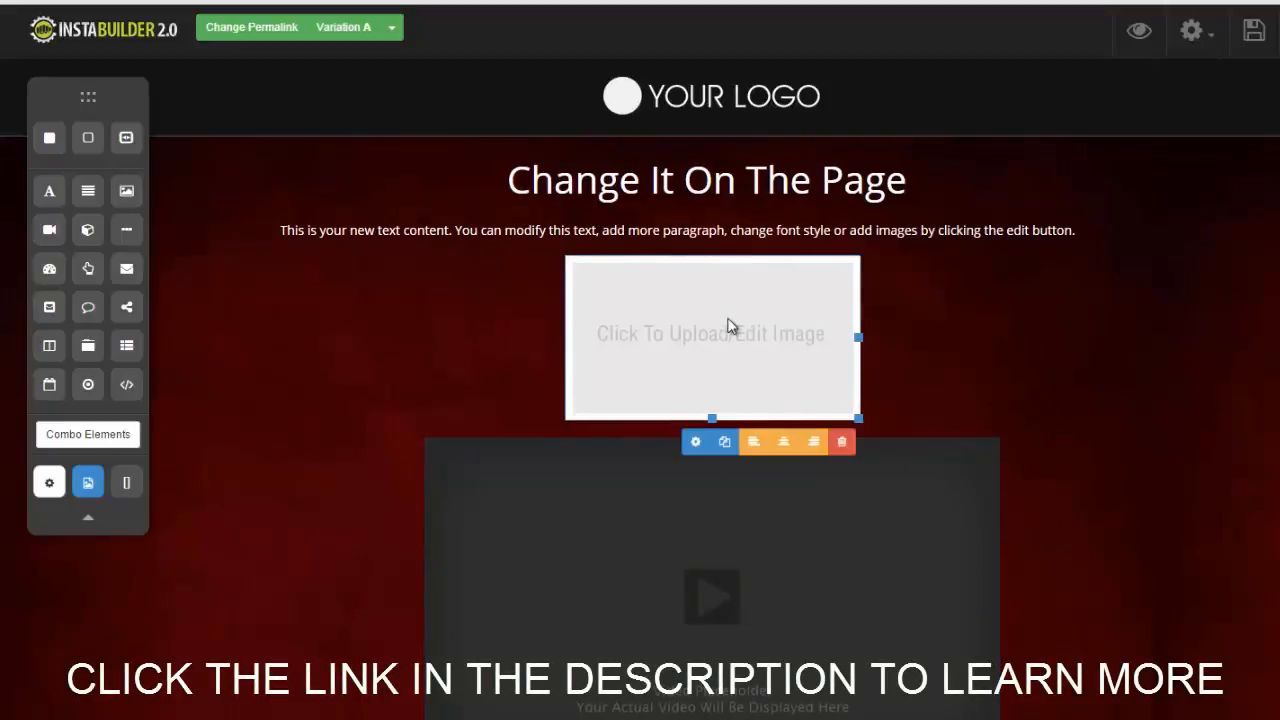
click(697, 444)
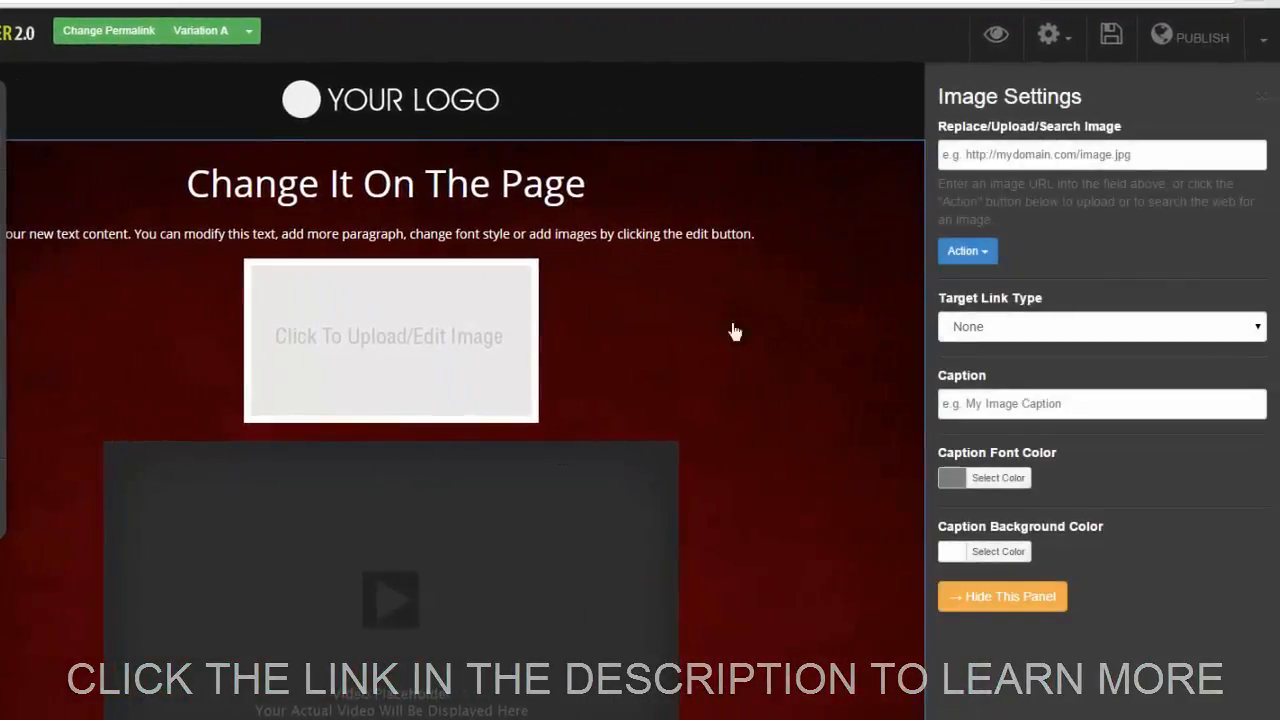
click(1149, 155)
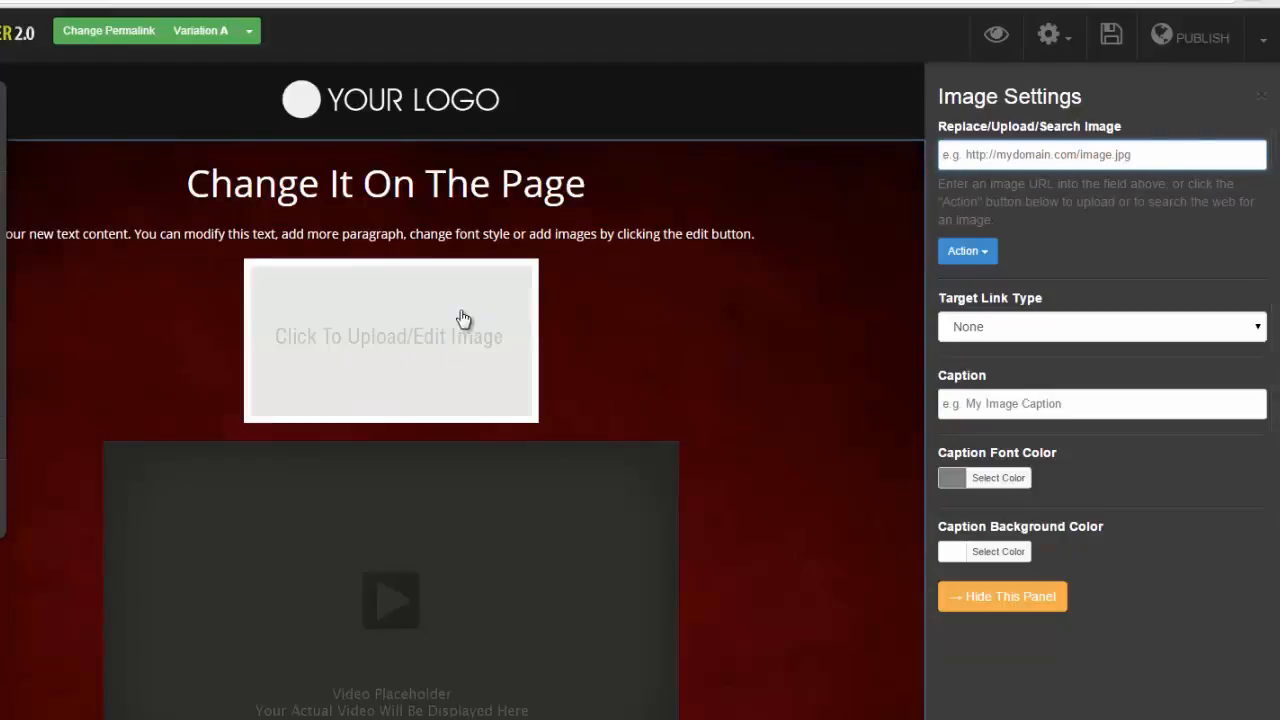
- Search the web for "car" images and use the red sports car in the image element
click(983, 256)
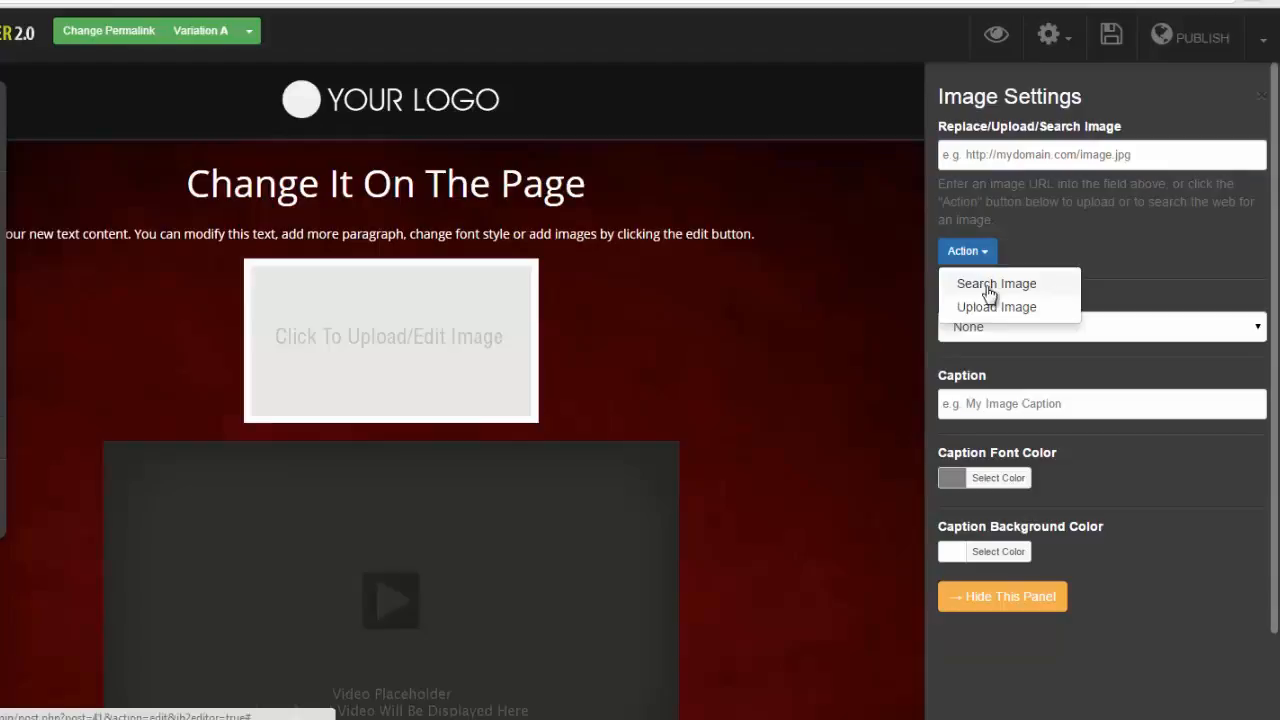
click(989, 287)
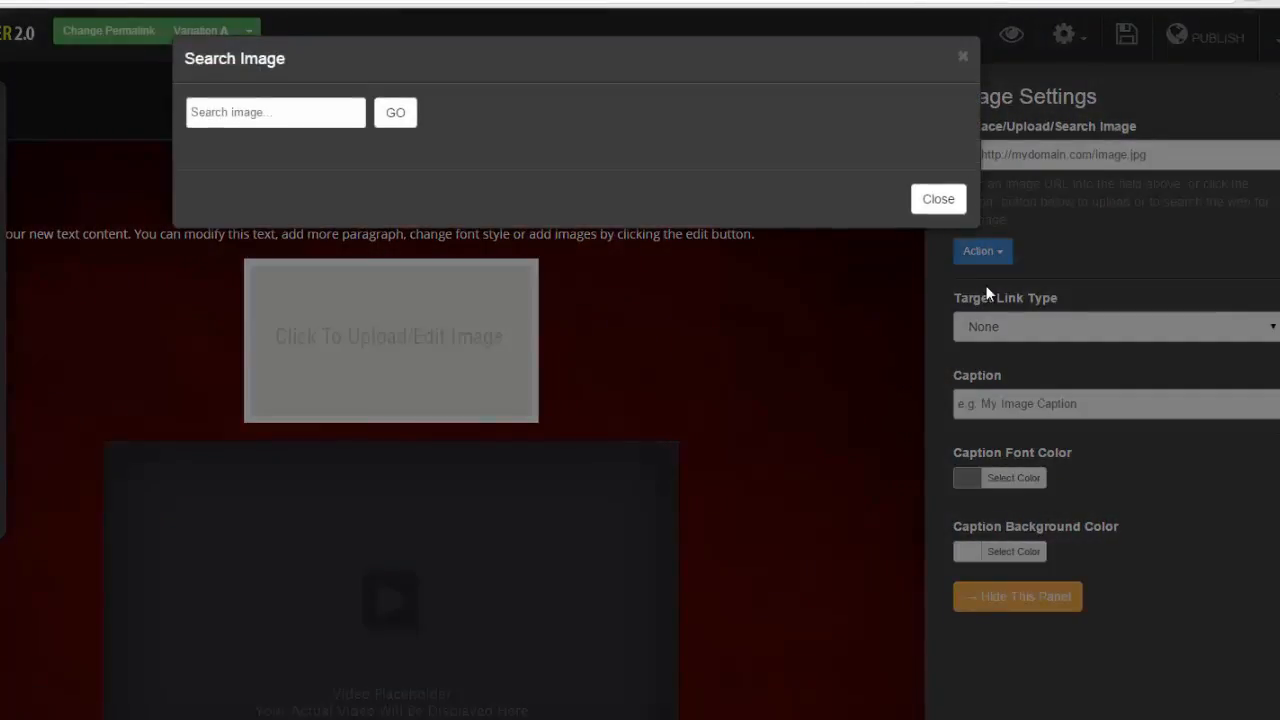
click(290, 118)
text(car)
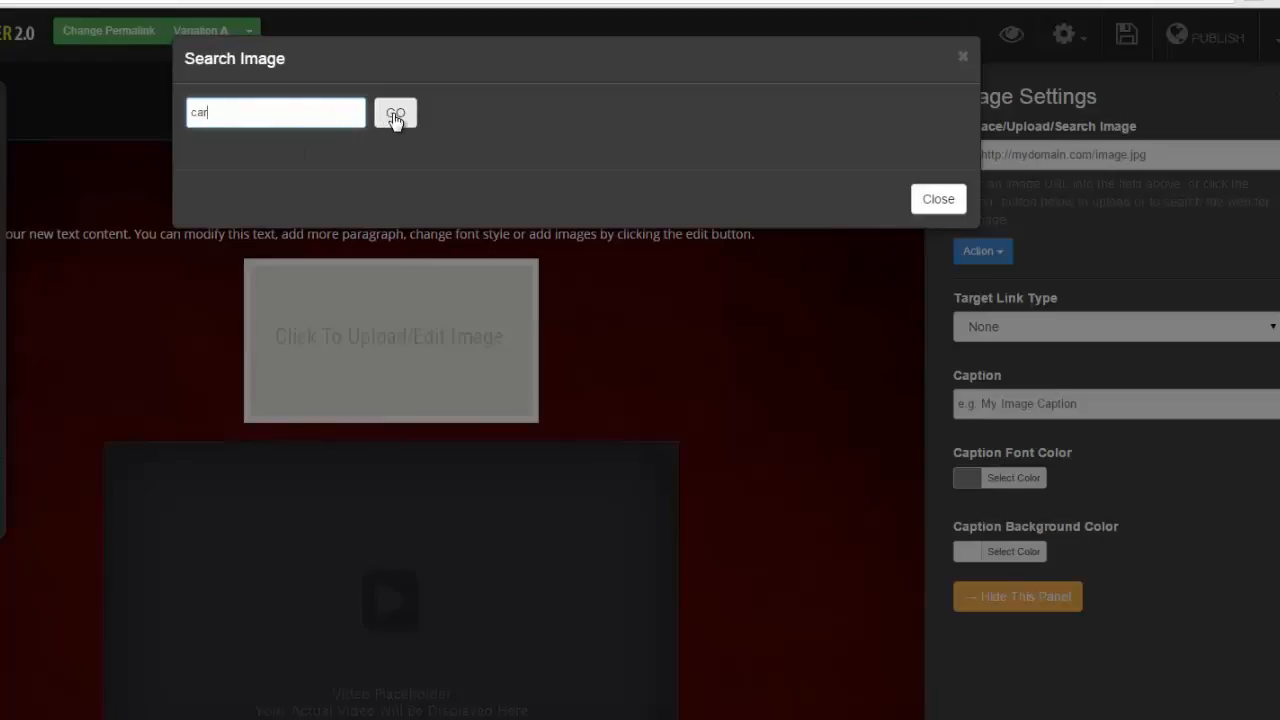
click(396, 114)
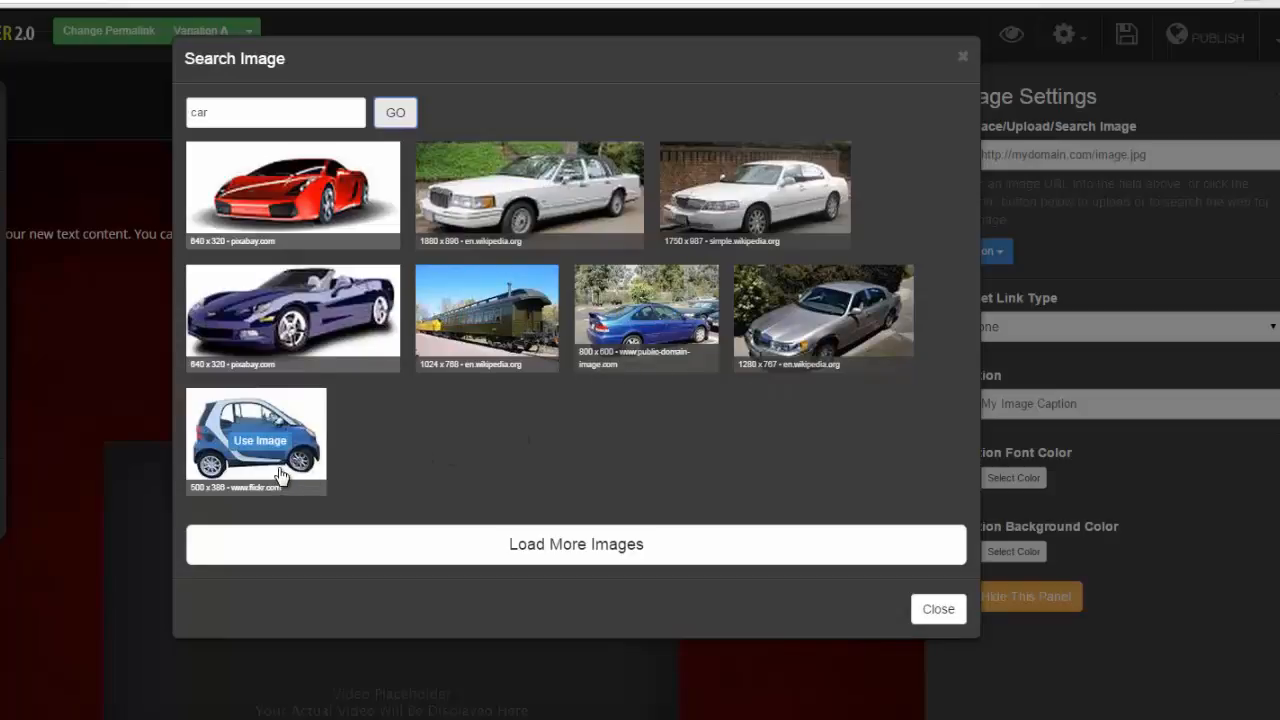
click(283, 194)
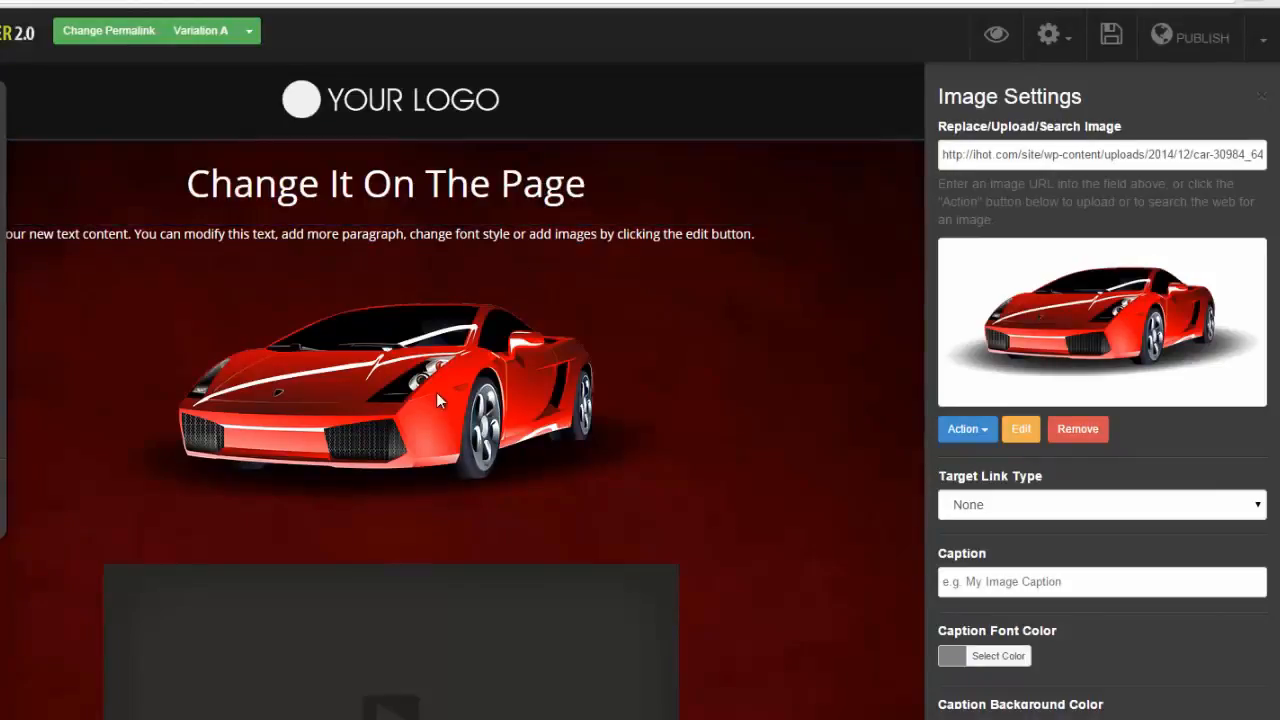
- Move the car image above the paragraph text, directly under the top headline
click(411, 395)
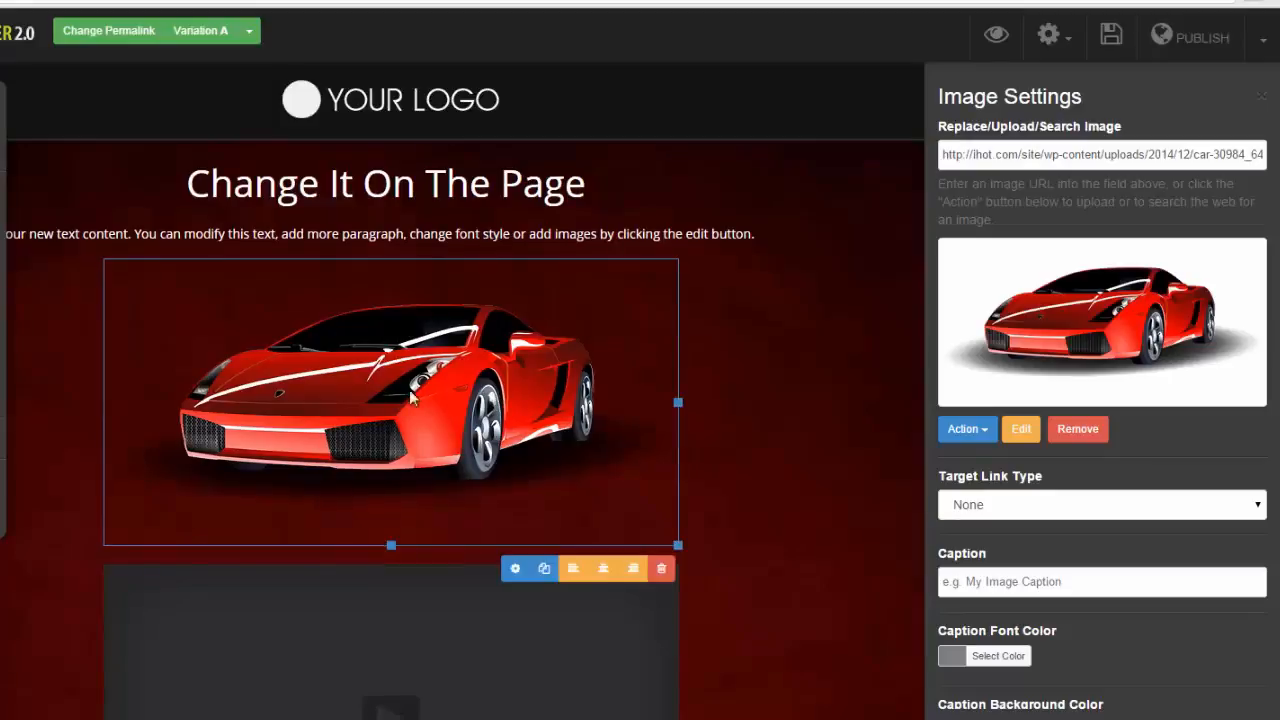
drag(536, 406, 532, 226)
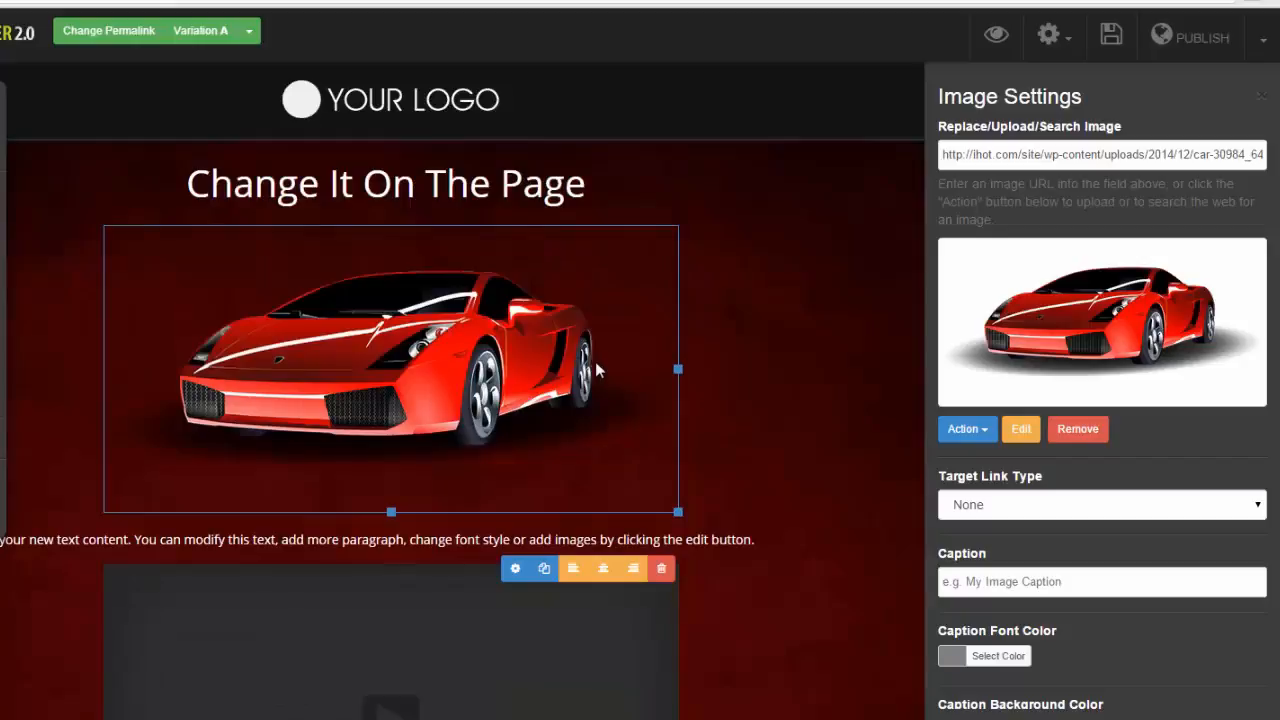
click(780, 401)
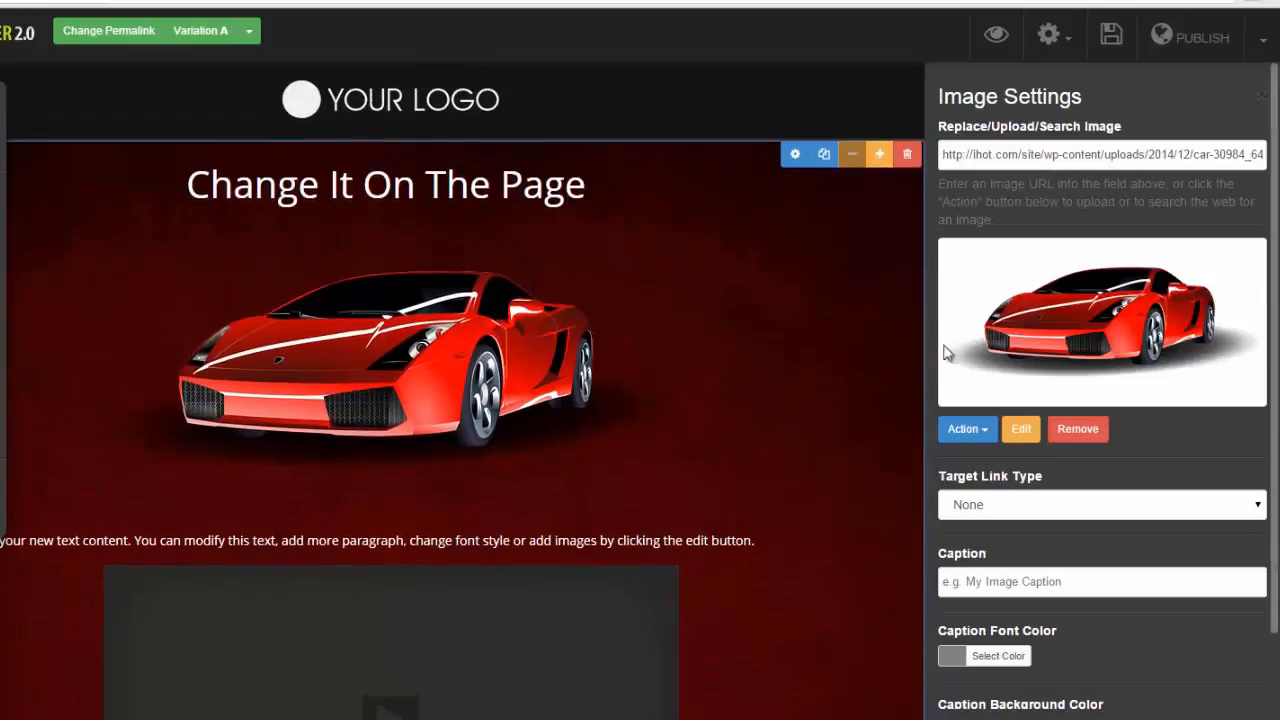
- Check the car image's editor and its available target link types without changing them
click(1022, 432)
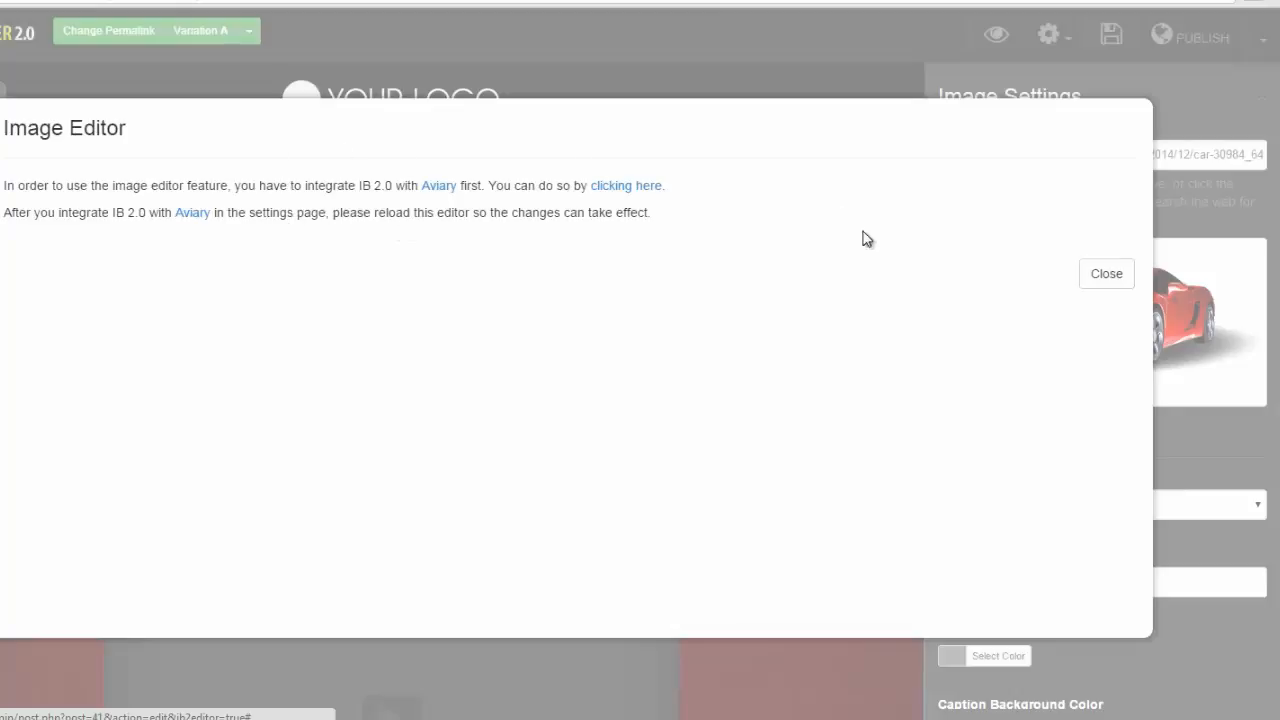
click(1110, 276)
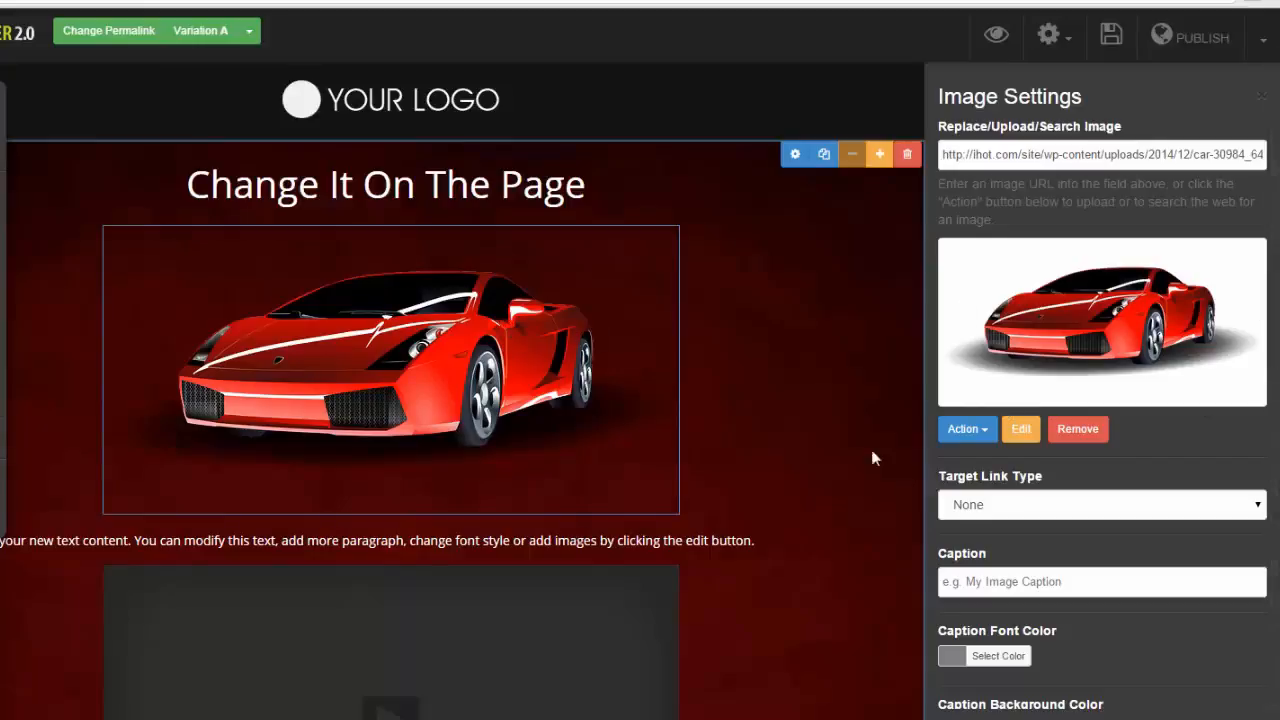
click(1257, 506)
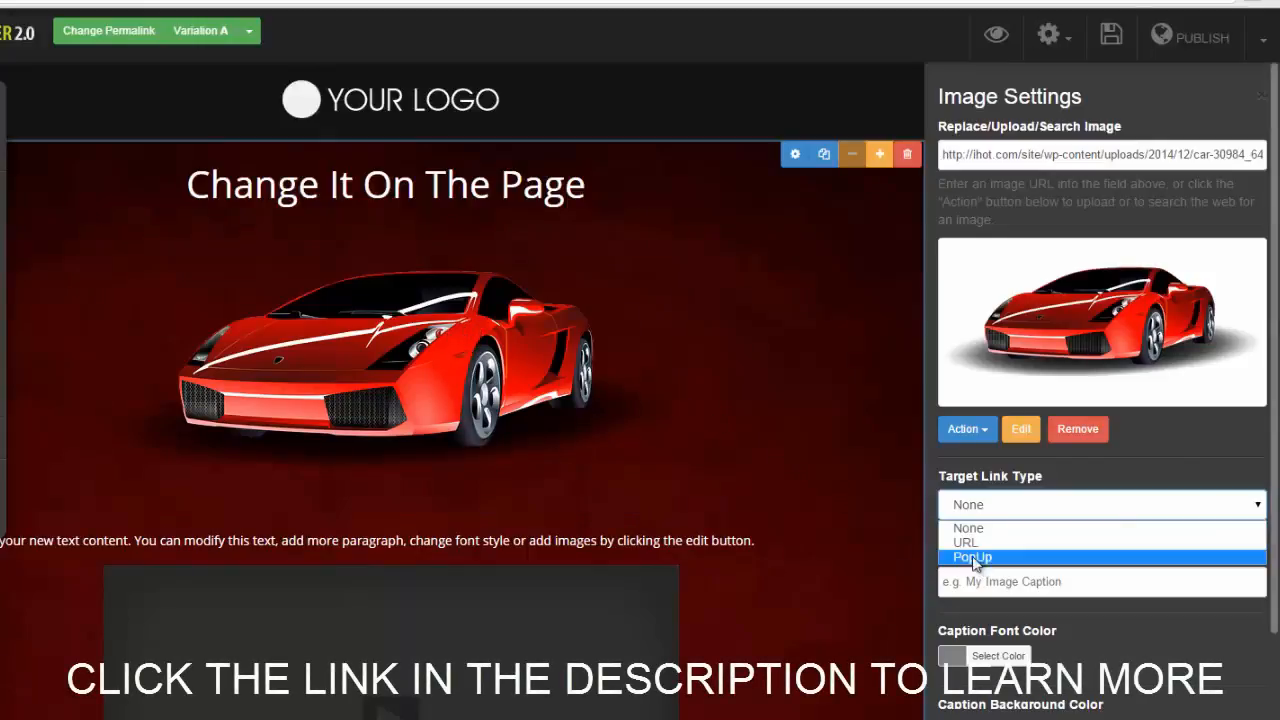
click(809, 575)
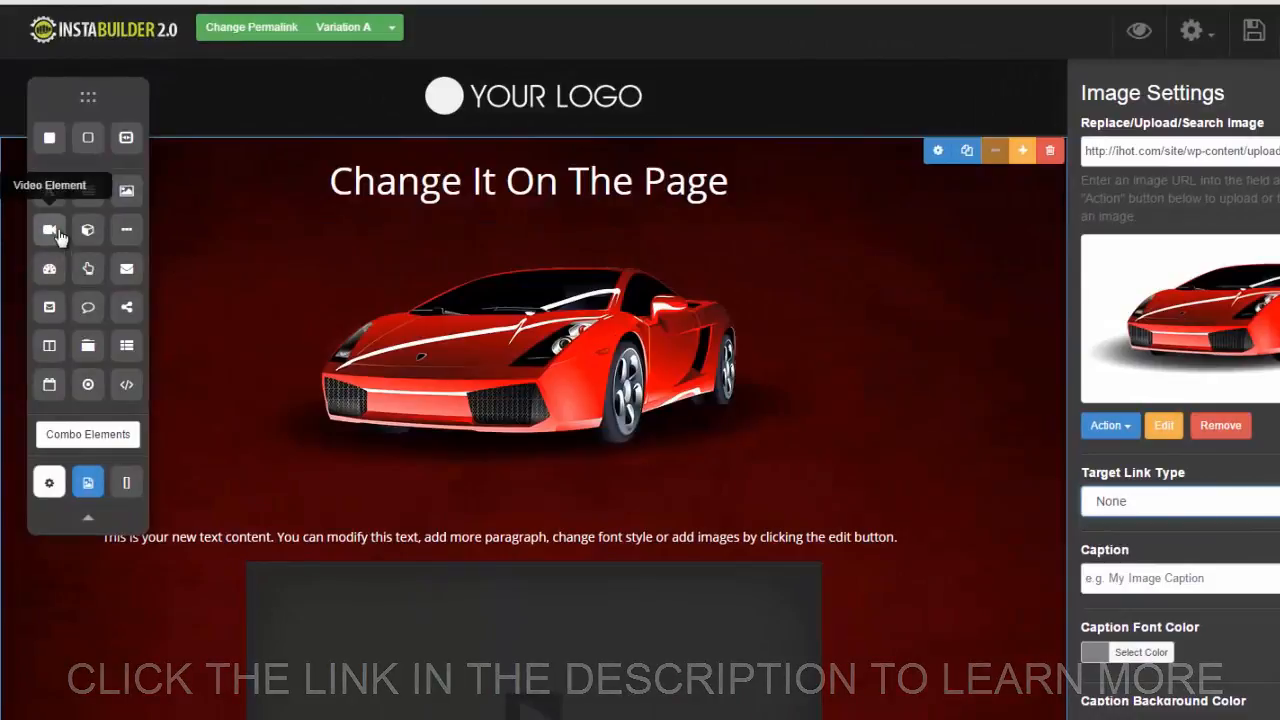
- Insert a video element directly below the top headline and delete the car image
drag(49, 233, 547, 242)
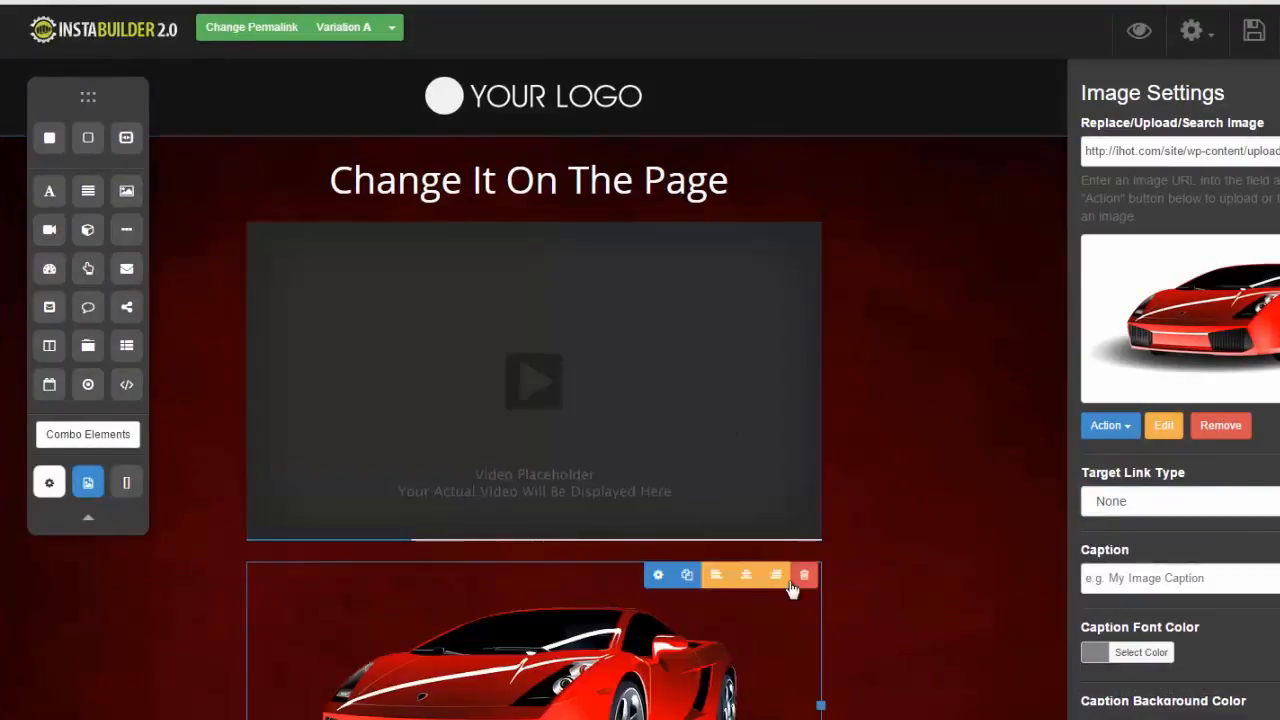
click(806, 578)
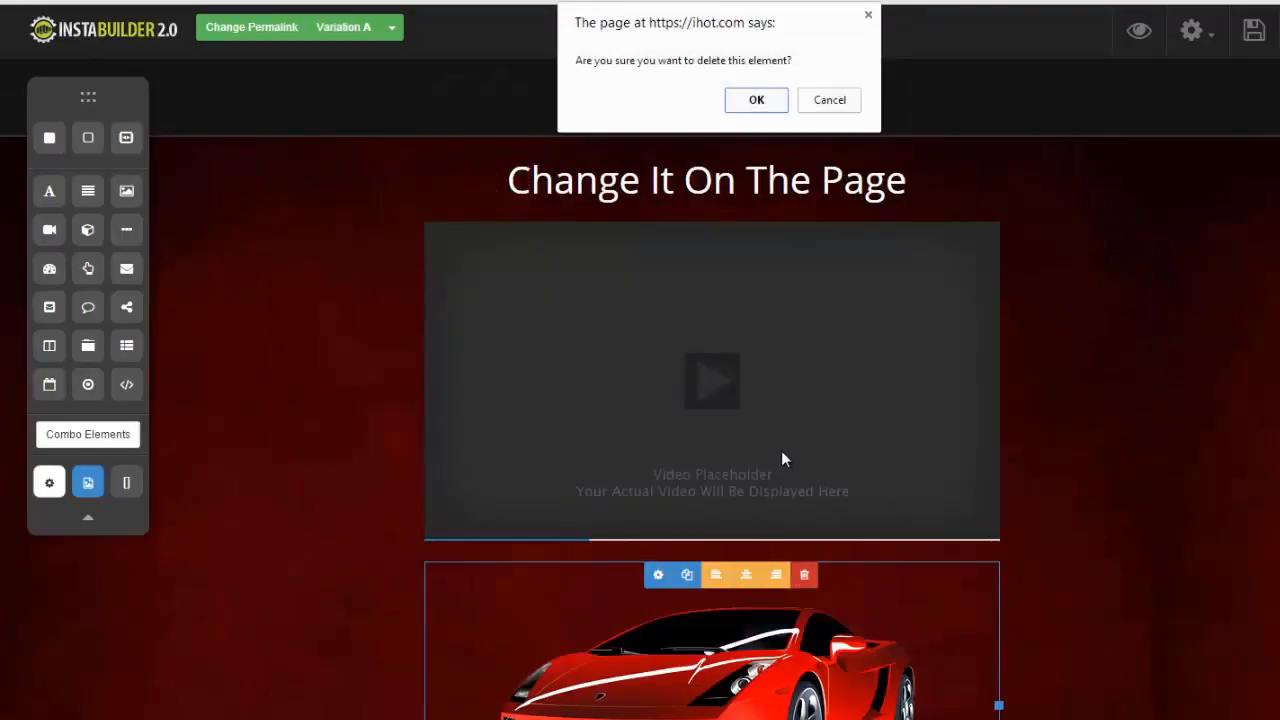
click(752, 100)
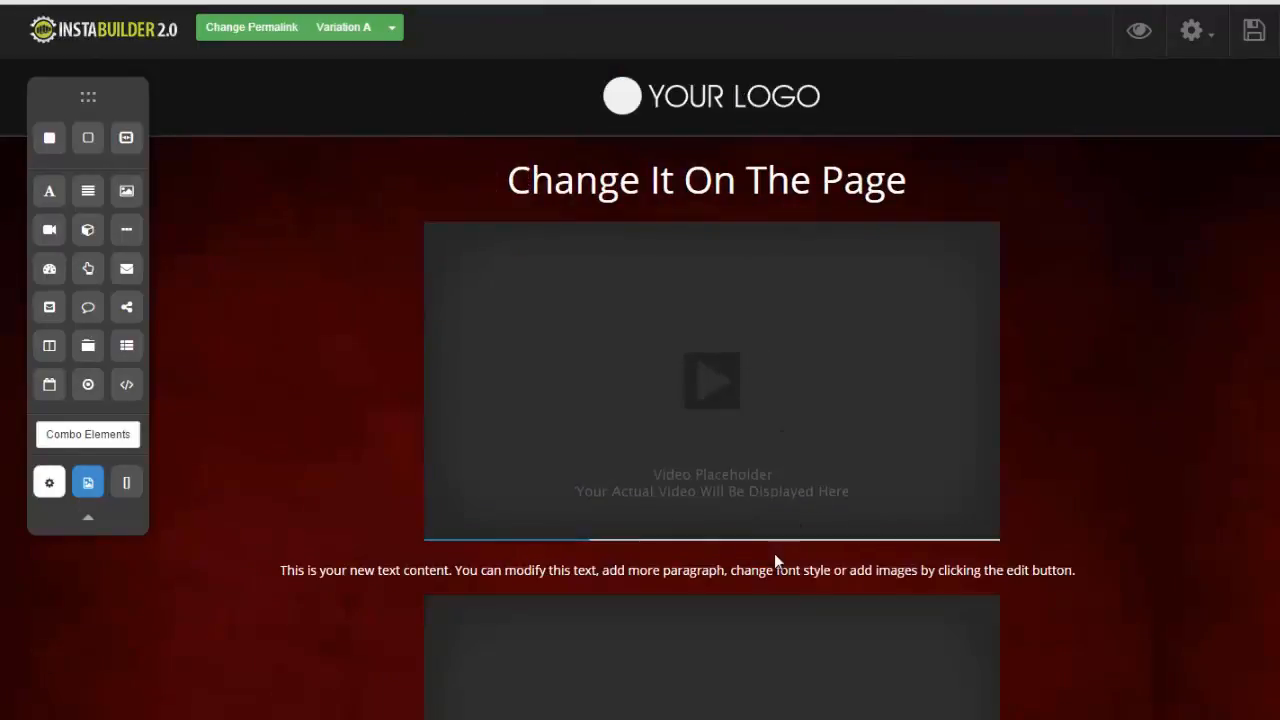
- Delete the lower video placeholder beneath the paragraph text
click(982, 630)
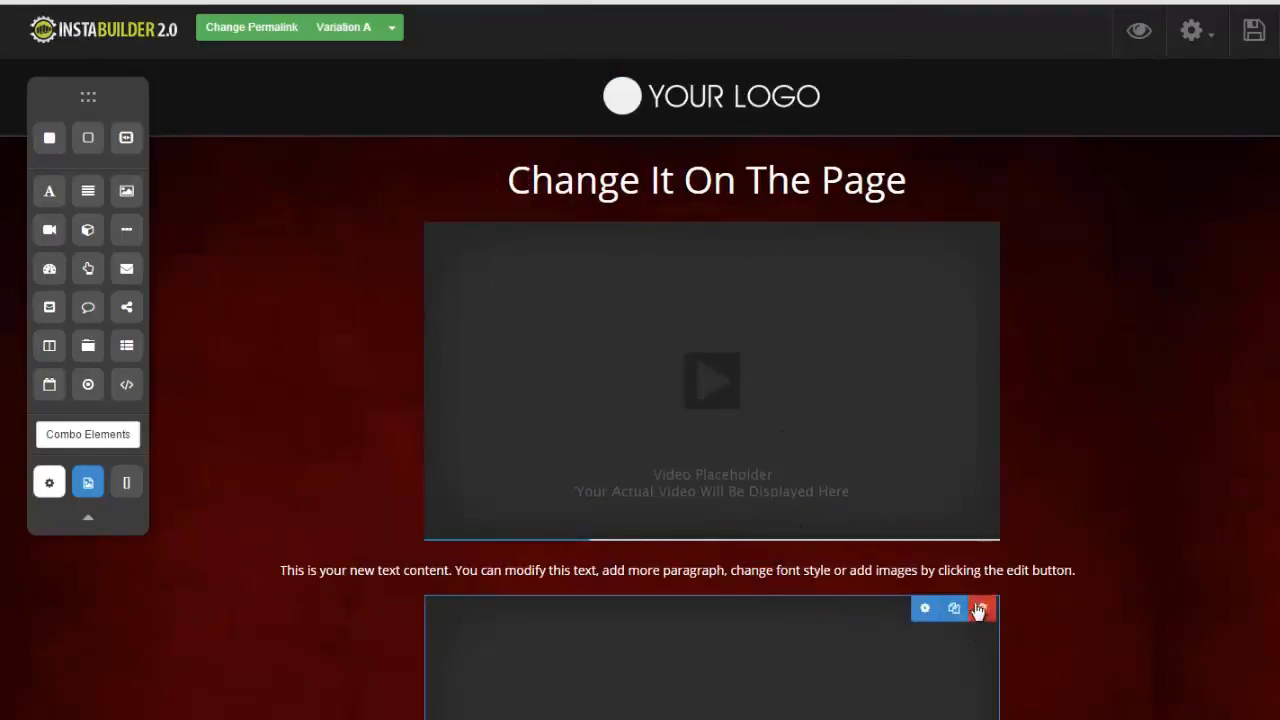
click(982, 608)
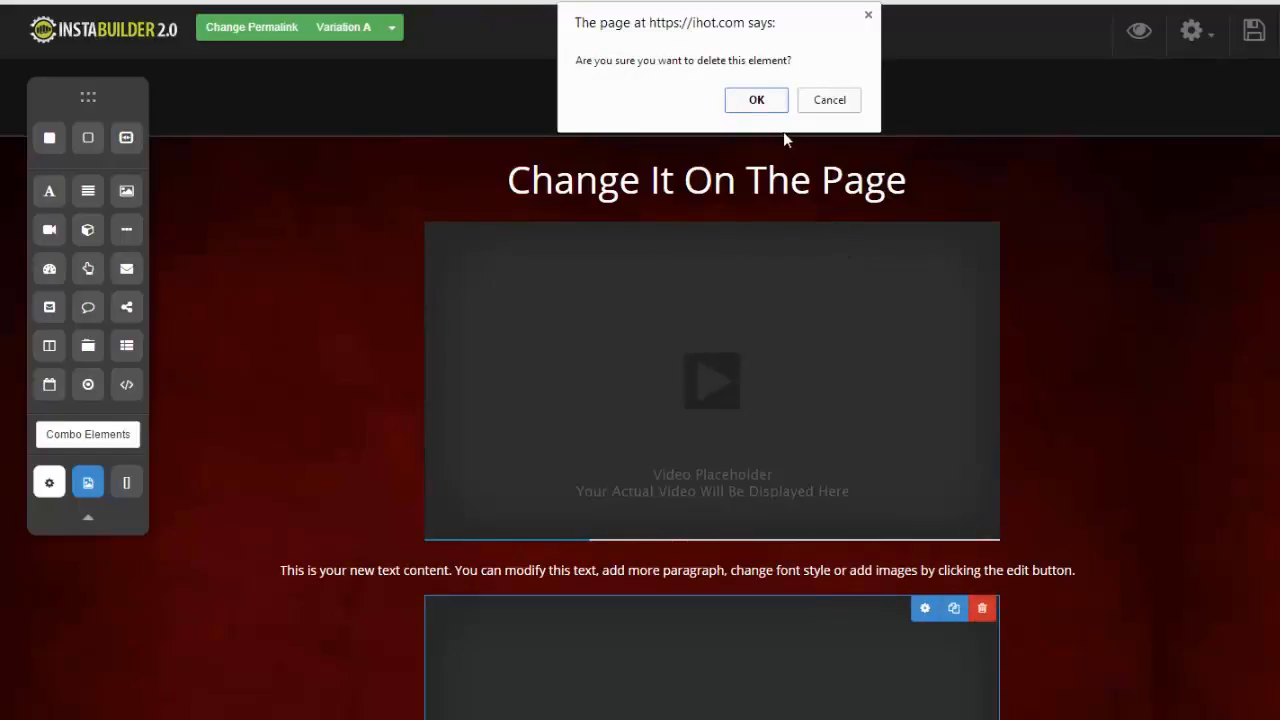
click(757, 100)
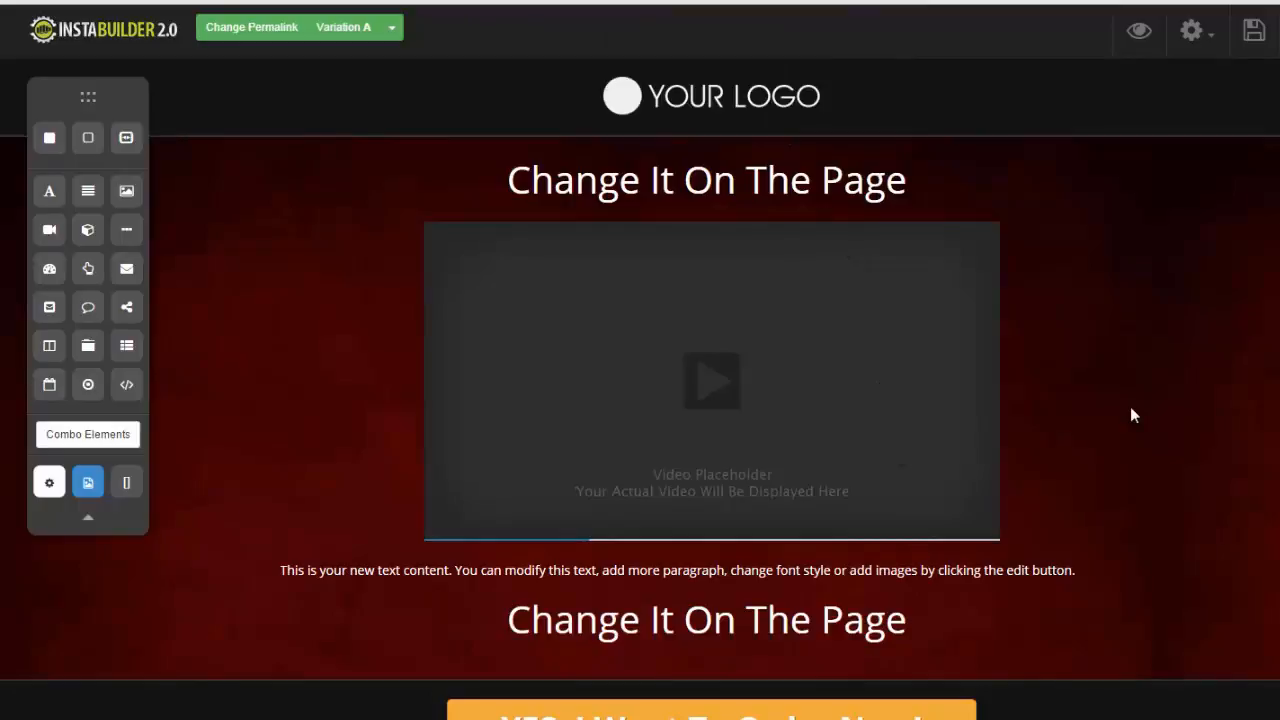
- Try the Embed Code video type in the remaining video's settings, and set the type back to YouTube
click(959, 325)
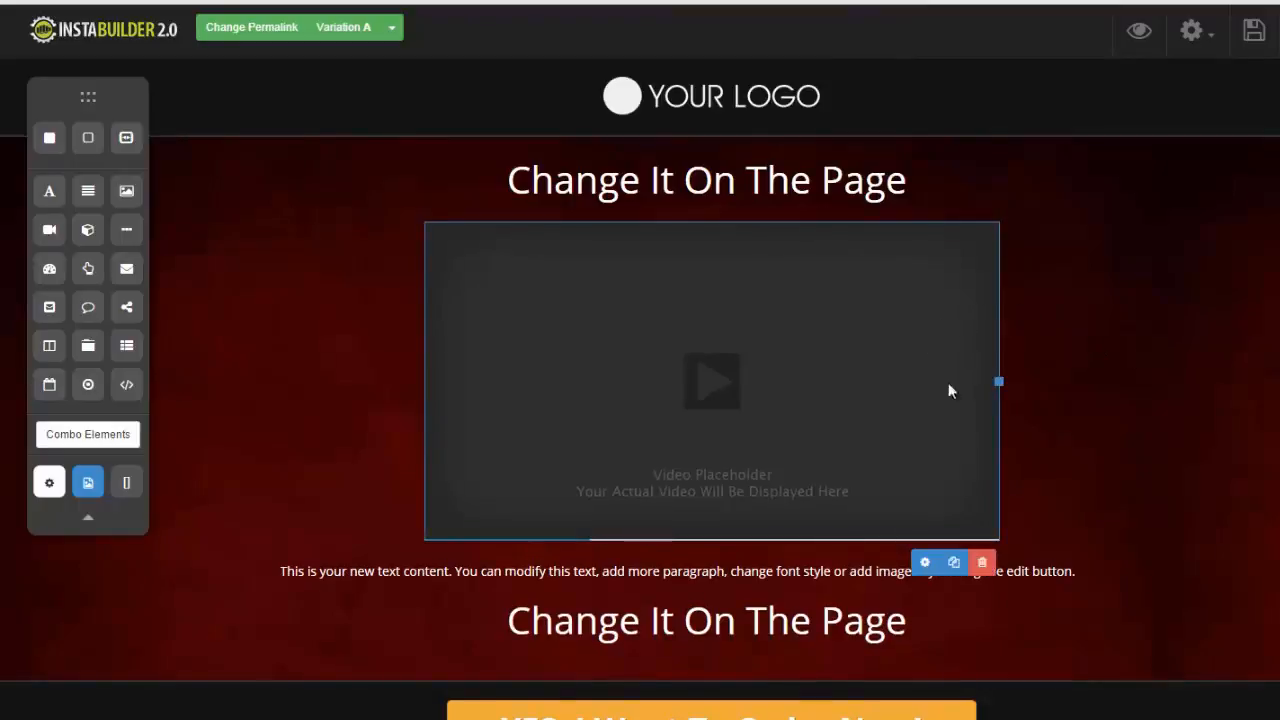
click(925, 562)
click(1266, 149)
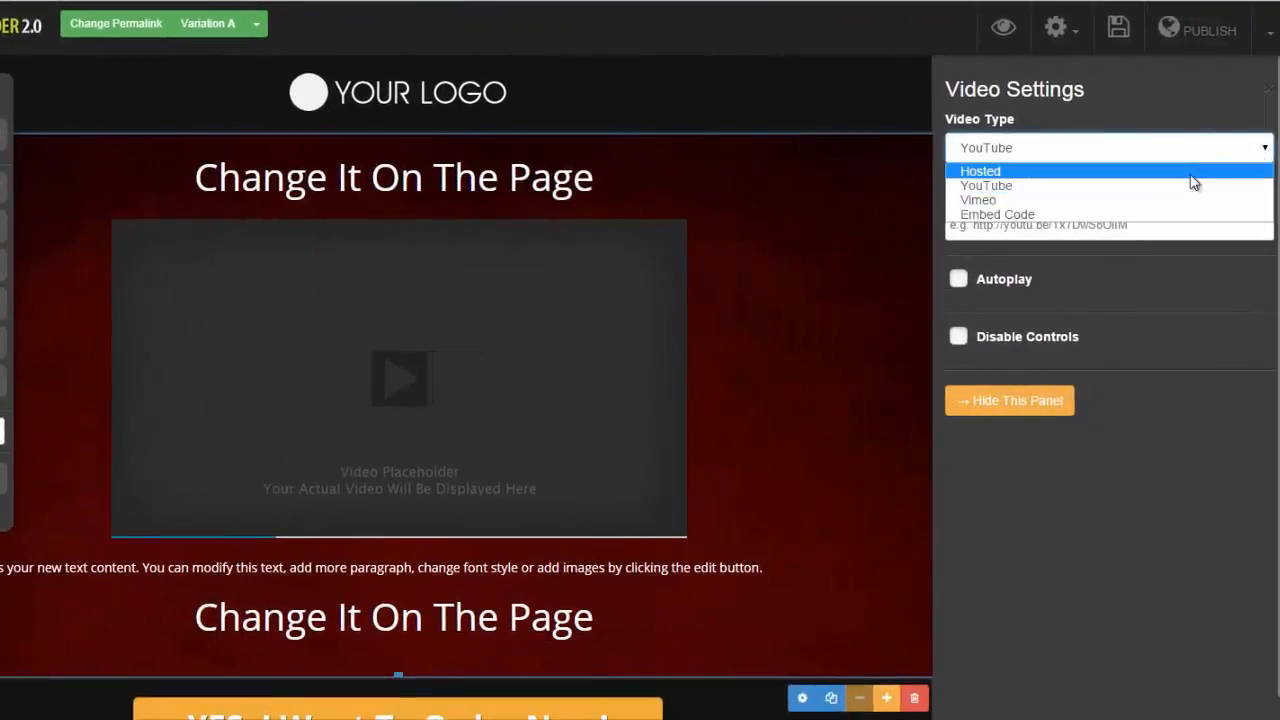
click(1161, 216)
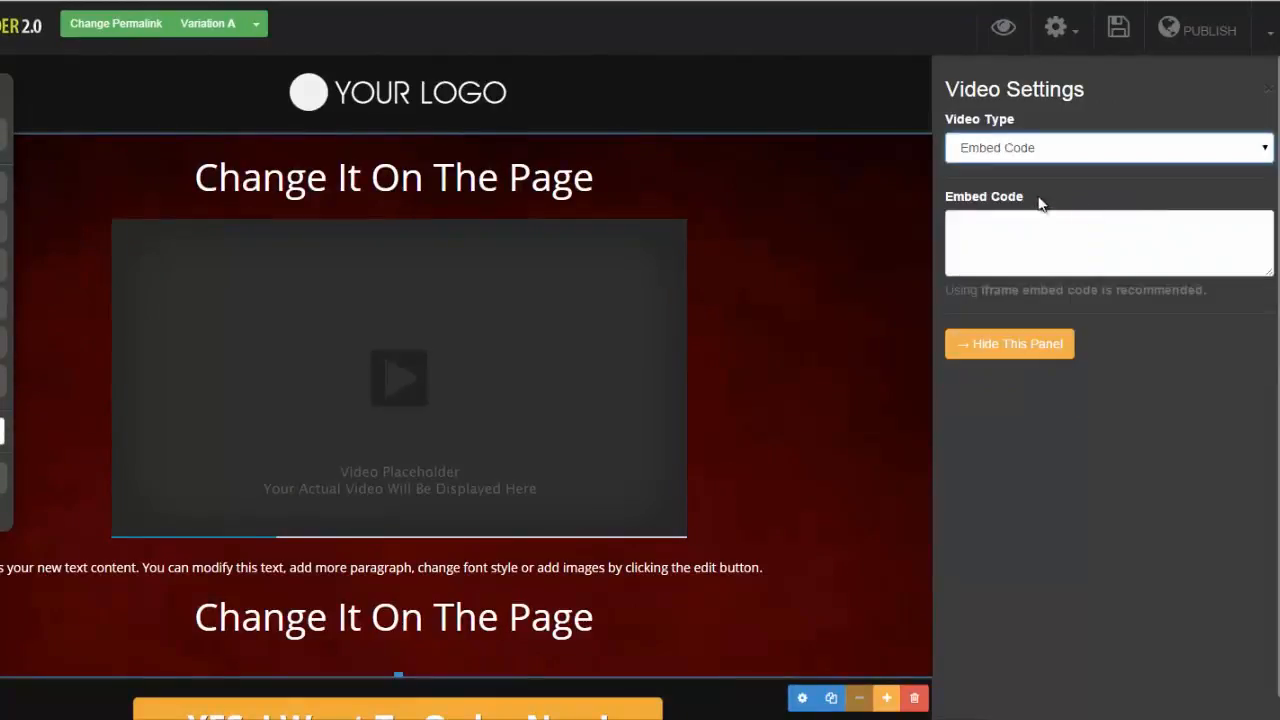
click(1265, 150)
click(1151, 182)
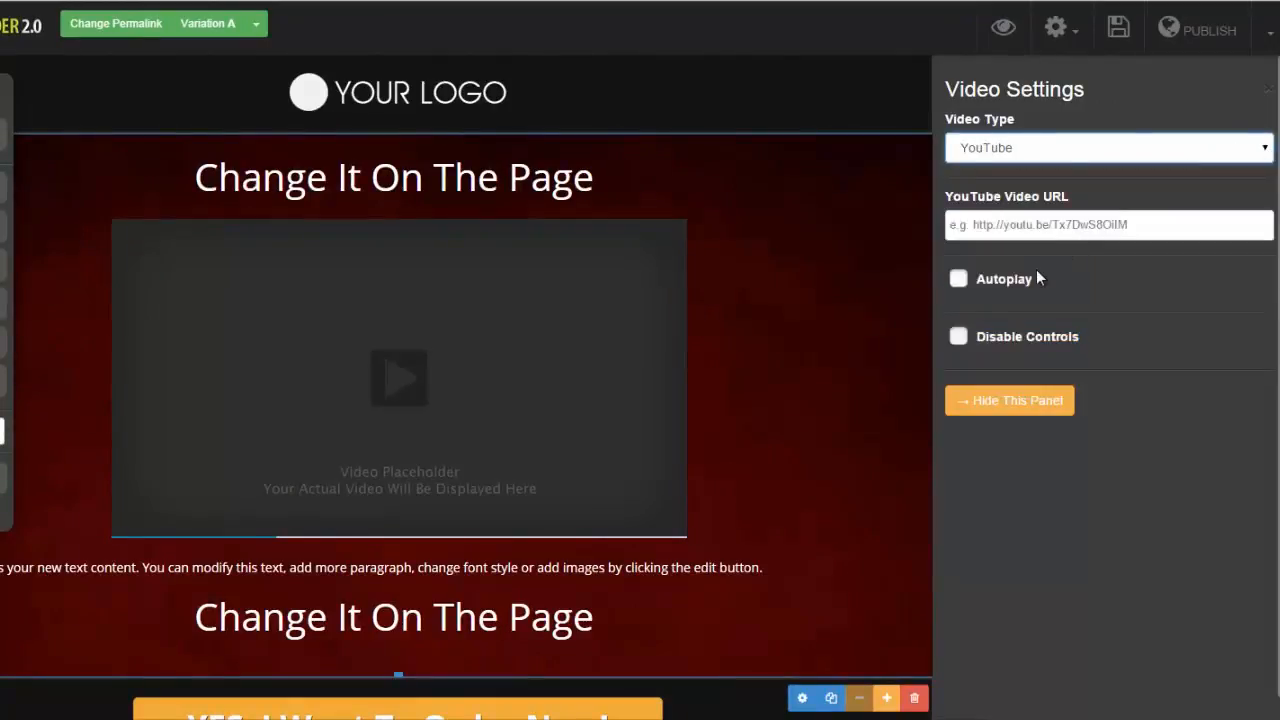
click(959, 281)
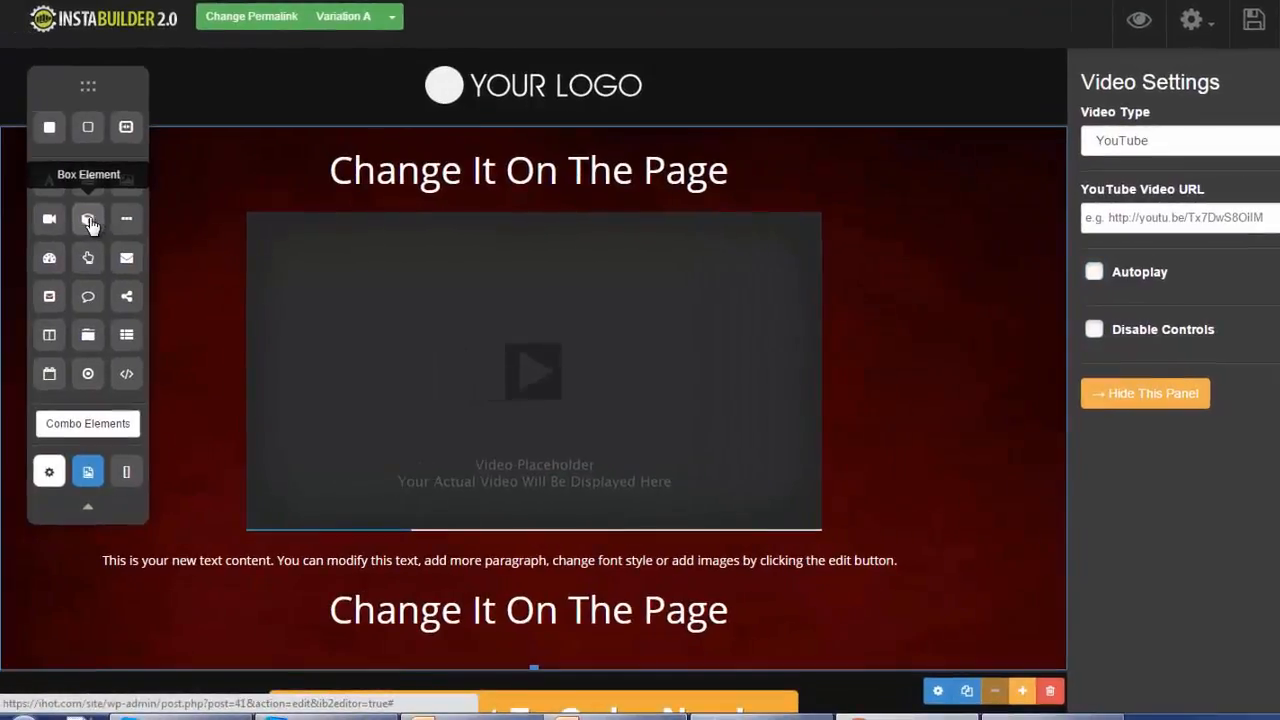
- Insert a box element between the top headline and the video placeholder
drag(88, 222, 516, 226)
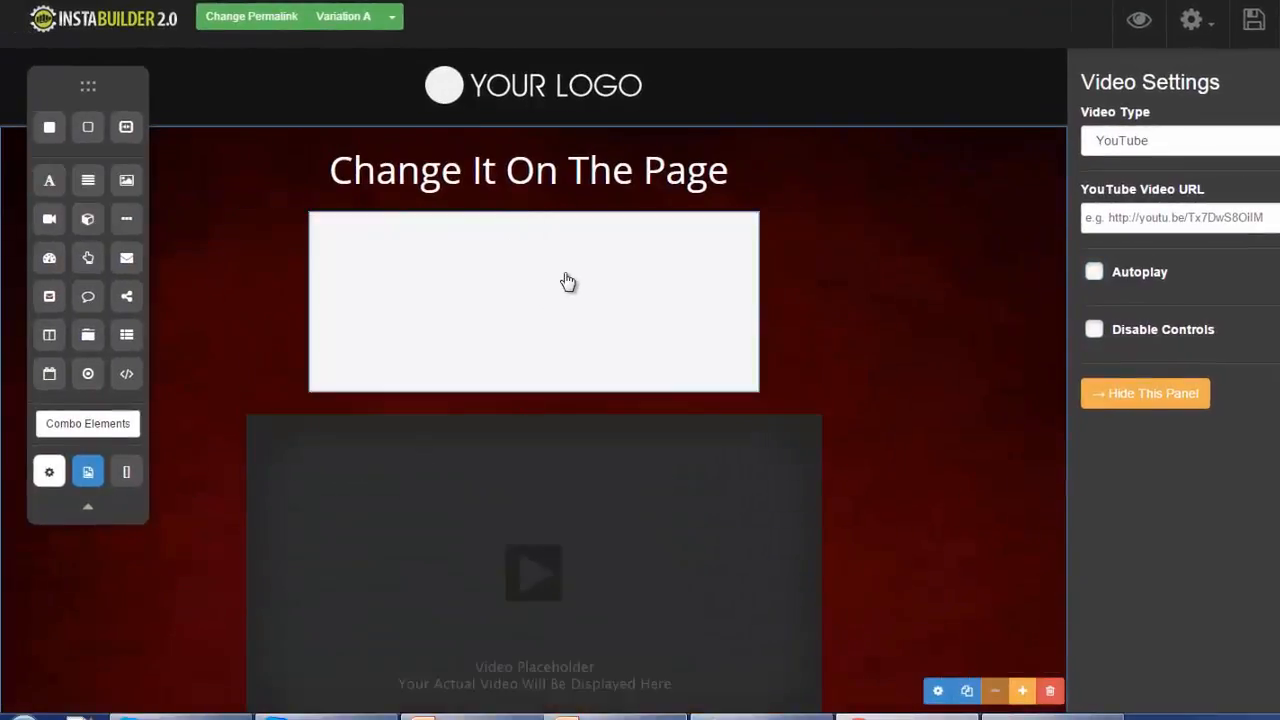
- Change the background color of the box below the top headline to a bright orange-red in its box settings
click(568, 283)
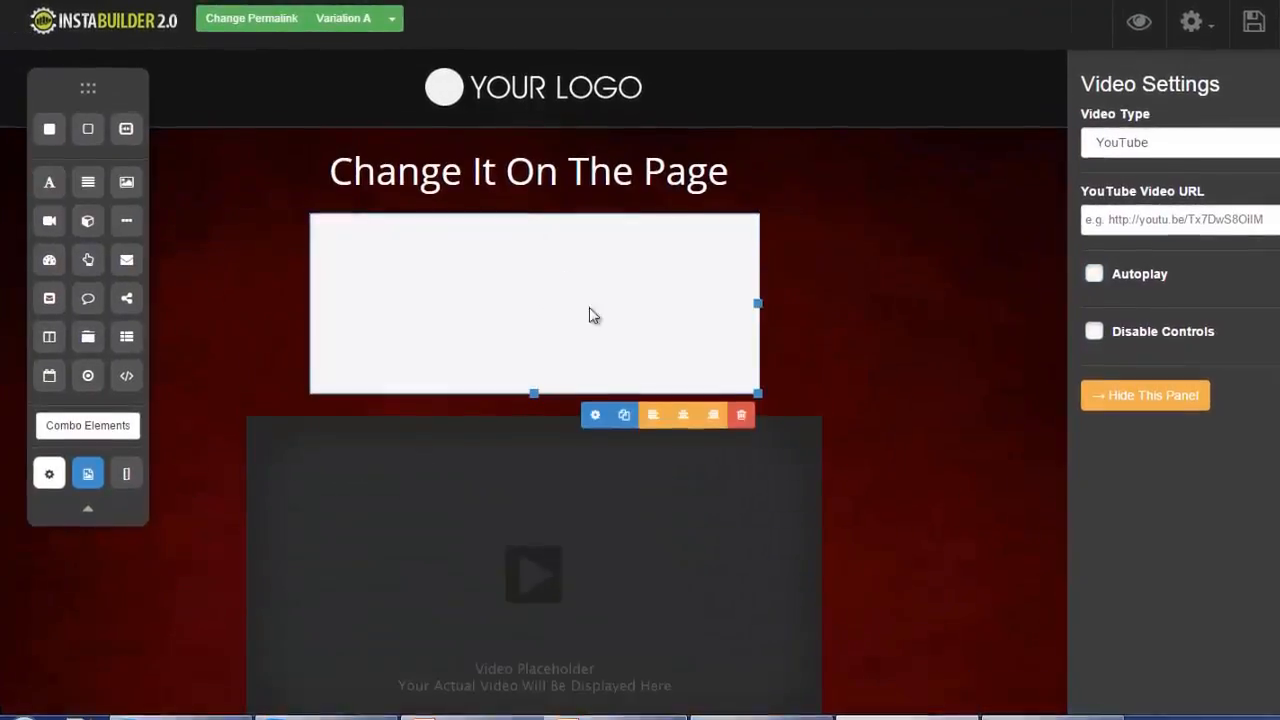
click(594, 420)
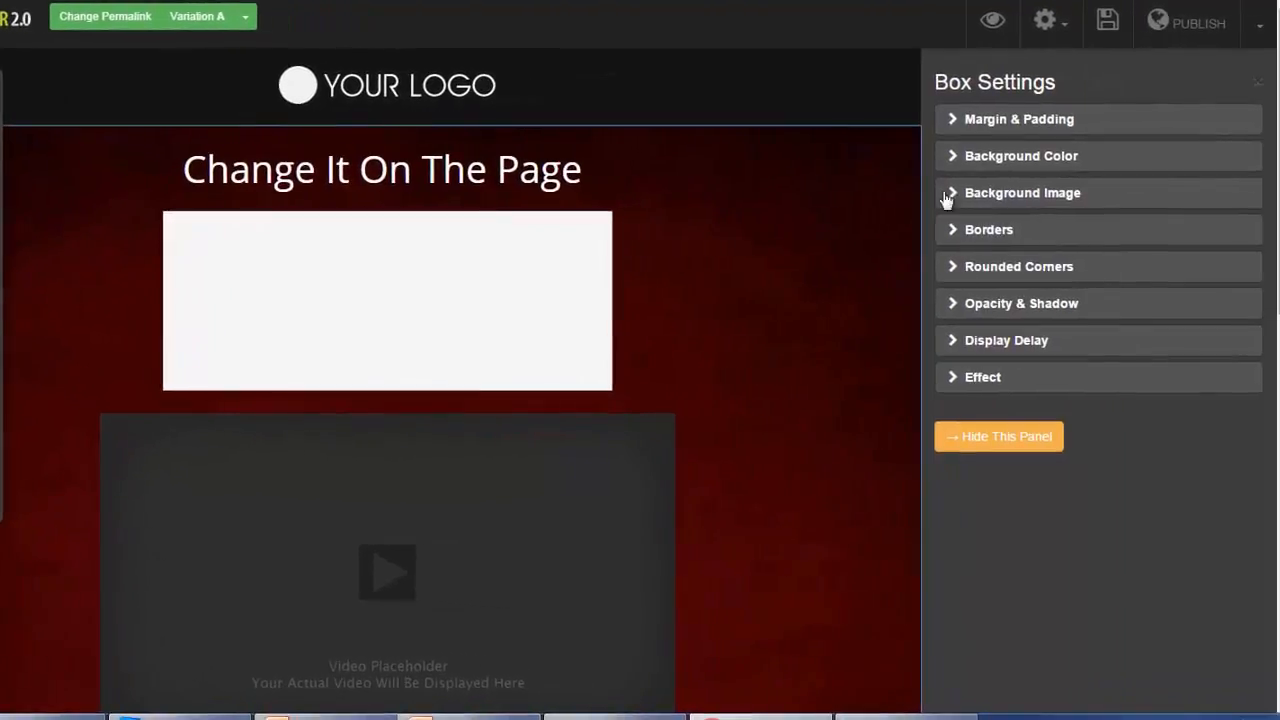
click(955, 130)
click(956, 128)
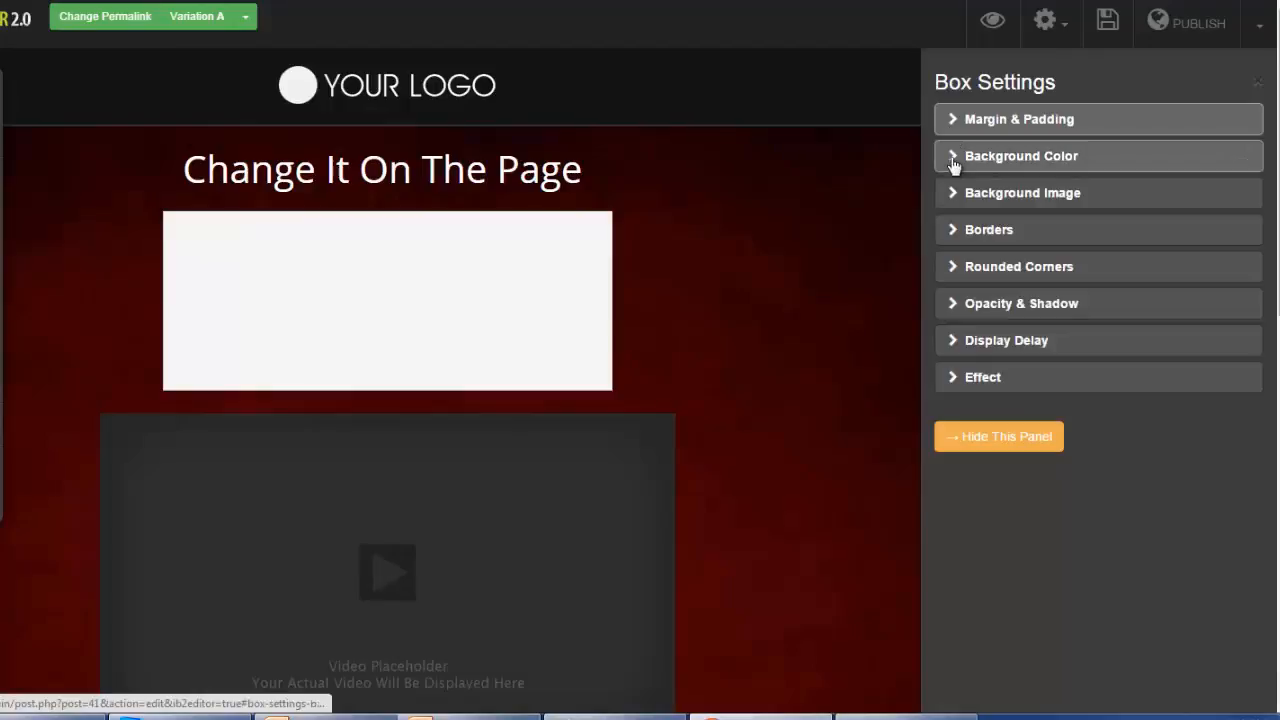
click(955, 160)
click(955, 233)
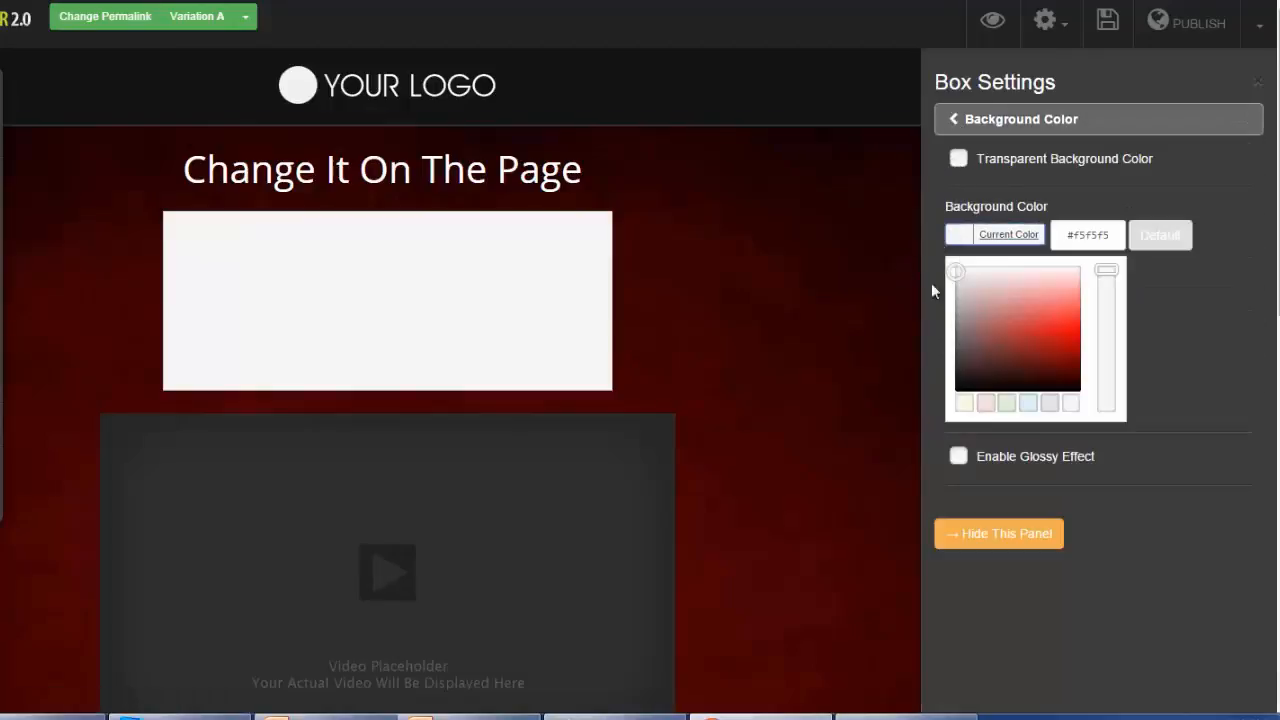
click(1040, 347)
drag(1040, 347, 1048, 320)
click(953, 126)
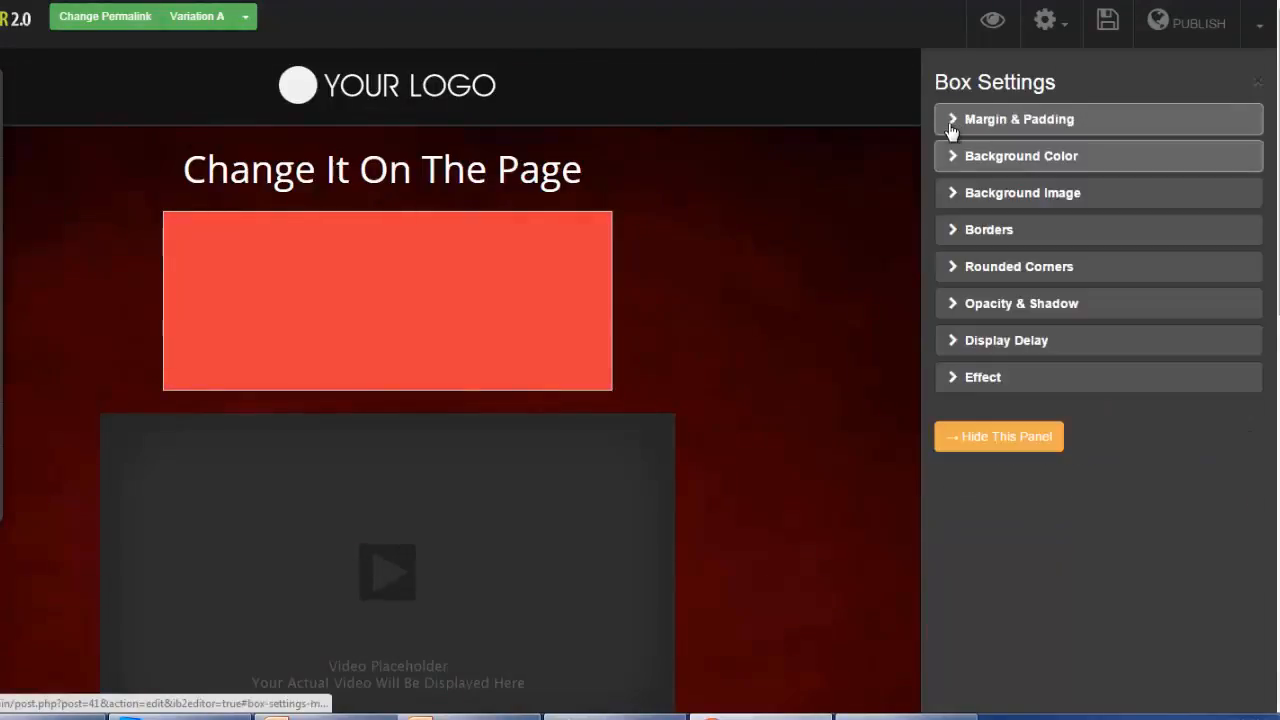
- Round the box's bottom corners to 6 px and try to round its top corners as well
click(953, 265)
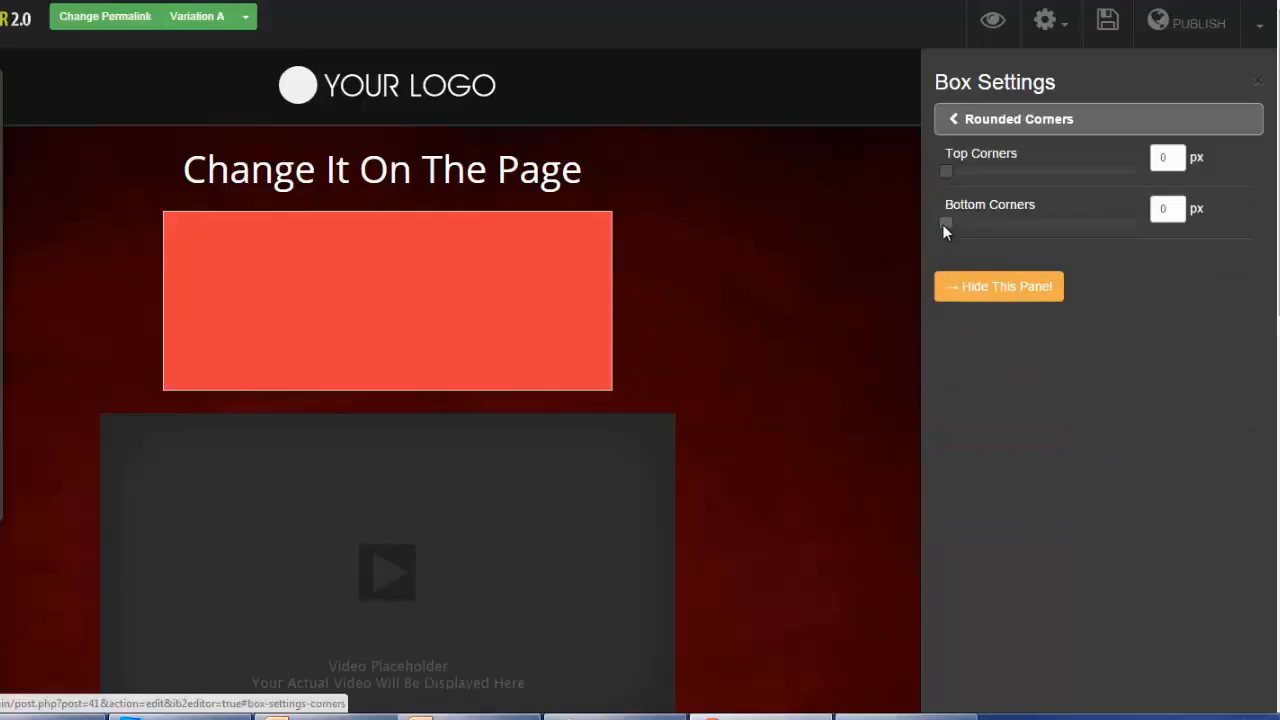
drag(942, 224, 1005, 220)
drag(948, 177, 1016, 171)
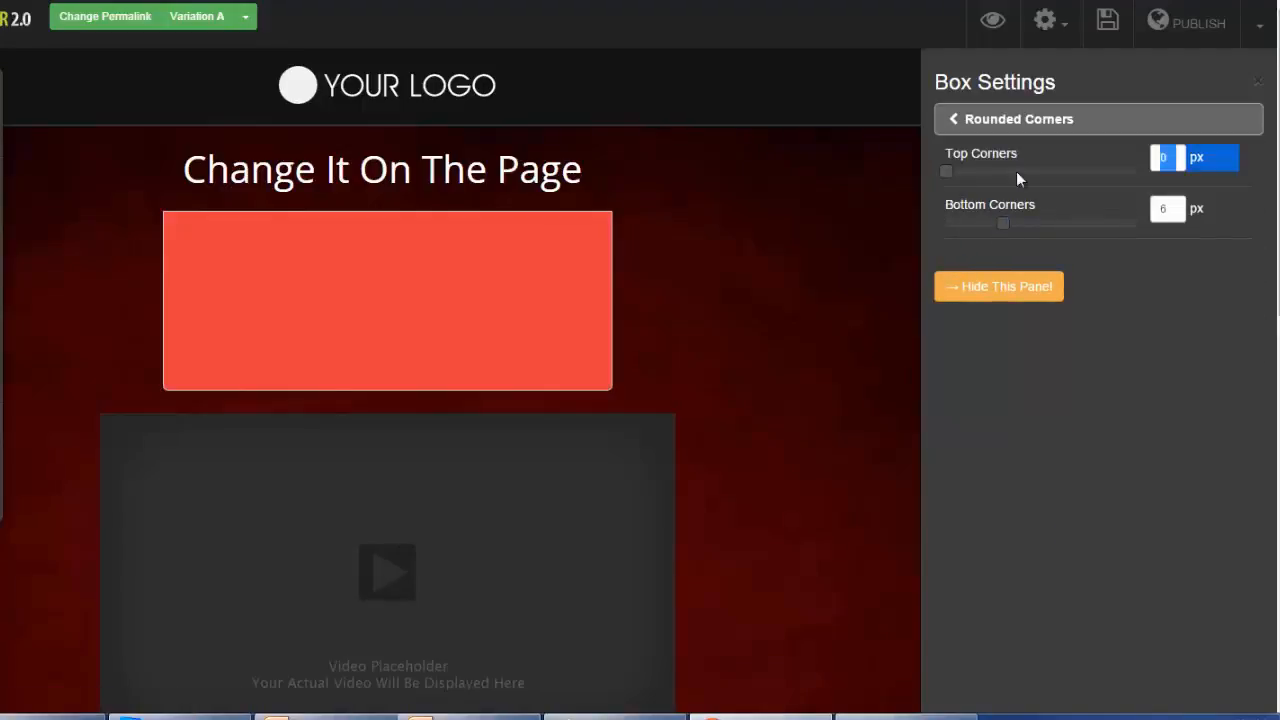
click(954, 121)
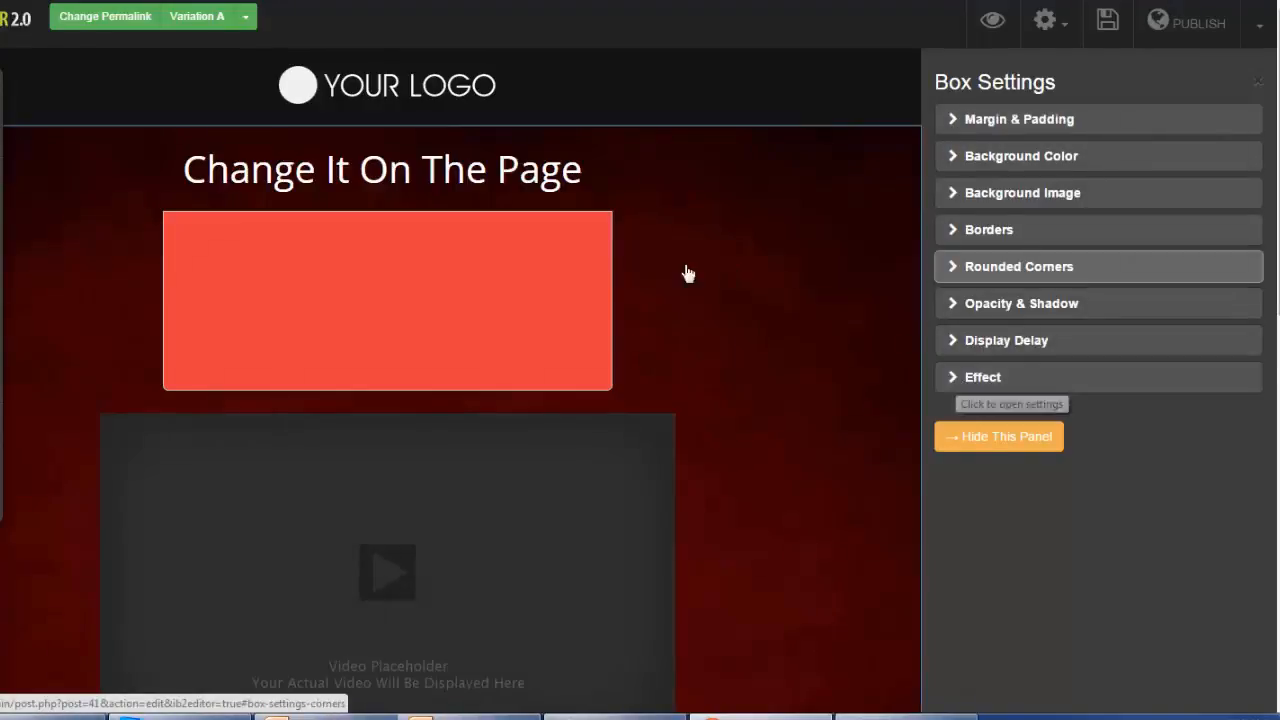
- Review the available display animations in the box's effect settings without choosing one
click(955, 378)
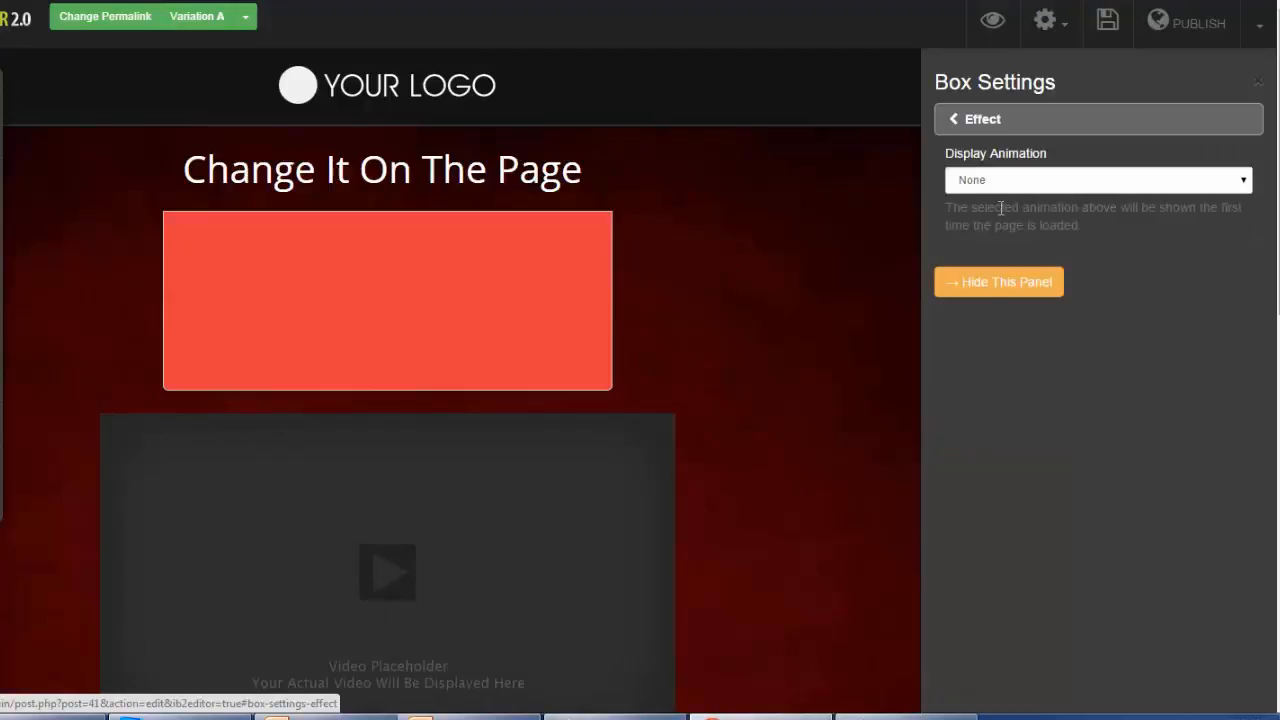
click(1245, 183)
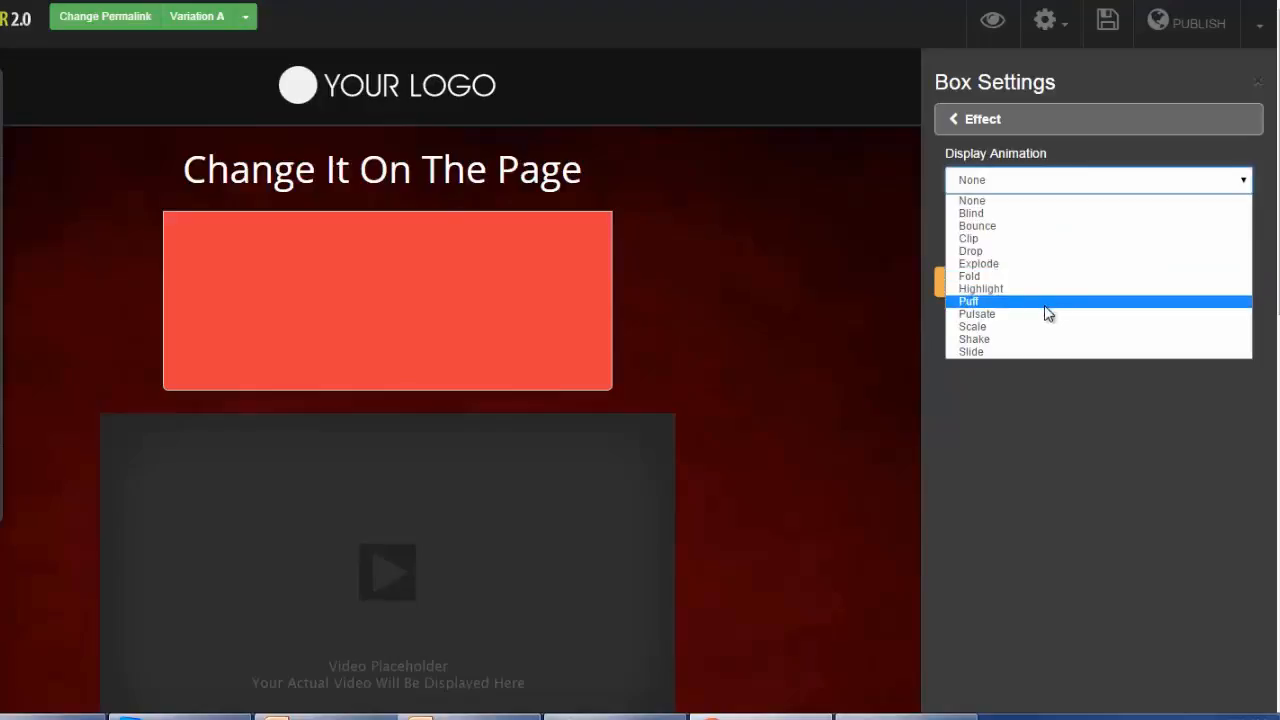
click(1037, 421)
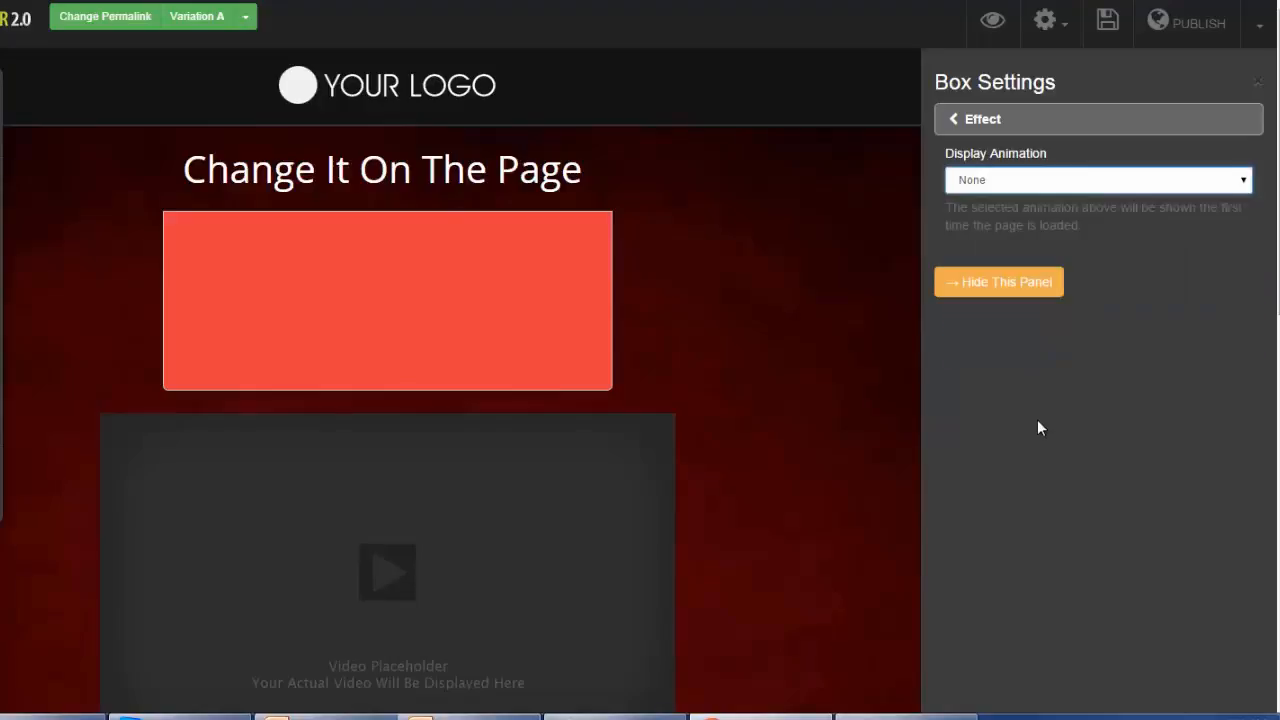